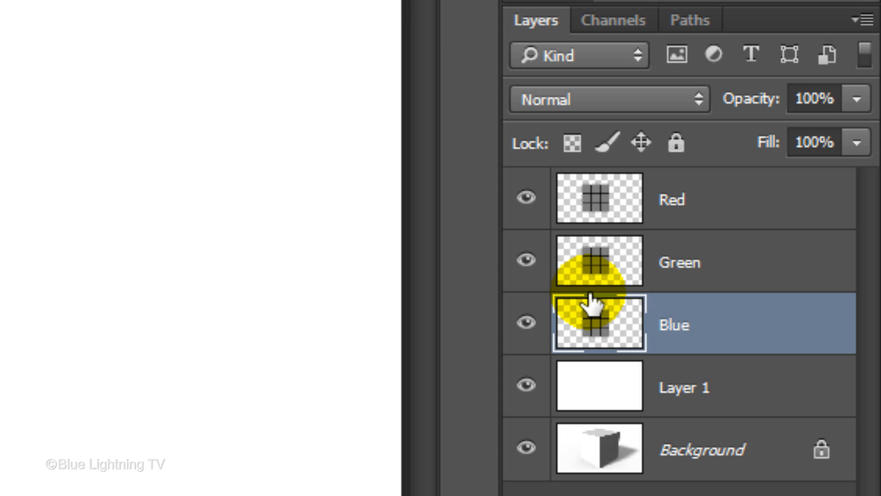
Step: Hide the Red and Green layers and activate the Magic Wand tool
left_click(527, 198)
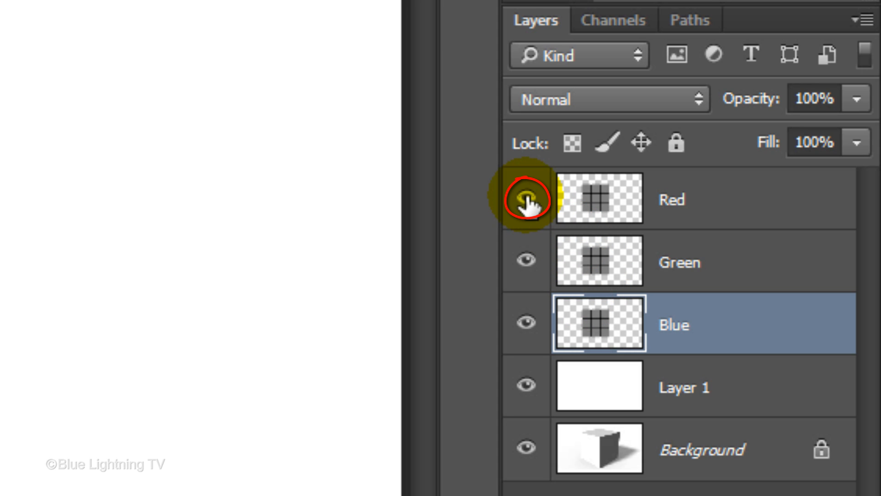
left_click(524, 262)
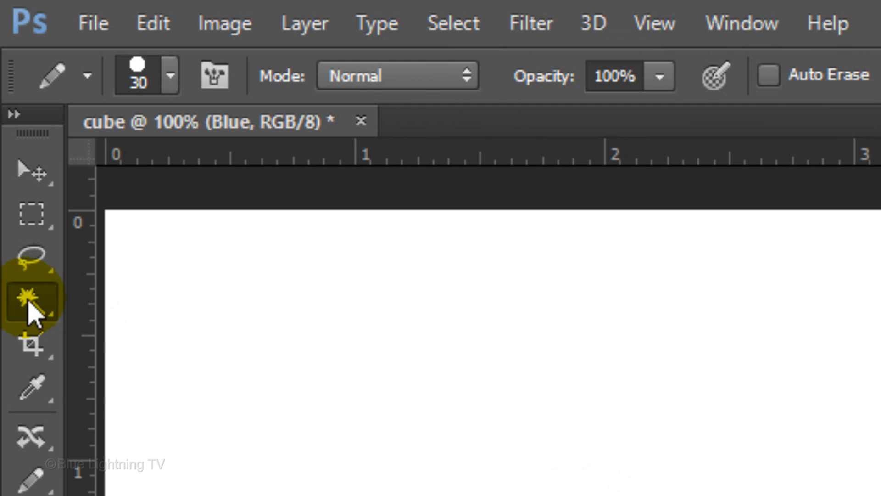
left_click(29, 303)
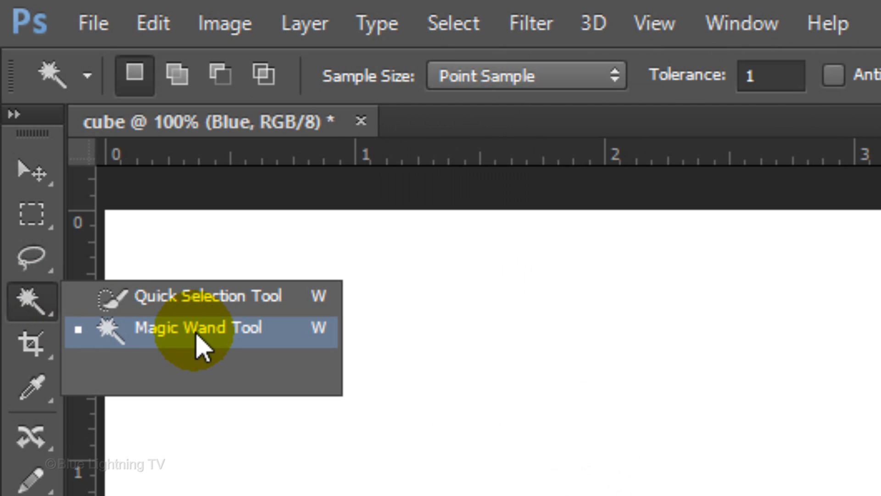
left_click(199, 347)
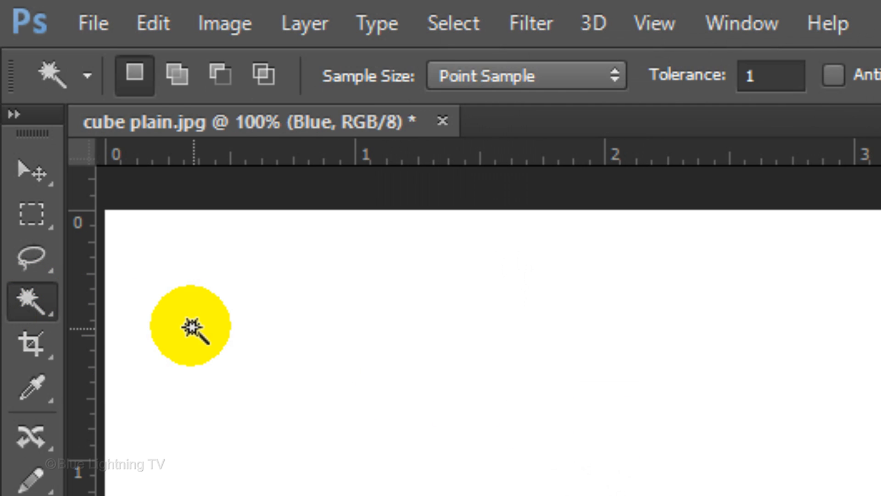
left_click(178, 75)
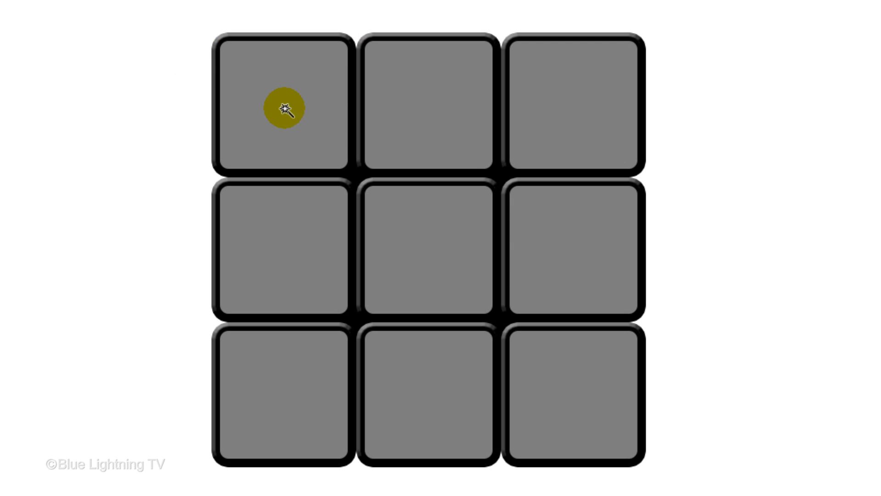
Step: Select the gray interiors of all nine squares in the Blue layer's grid with the Magic Wand
left_click(284, 107)
left_click(422, 112, "shift")
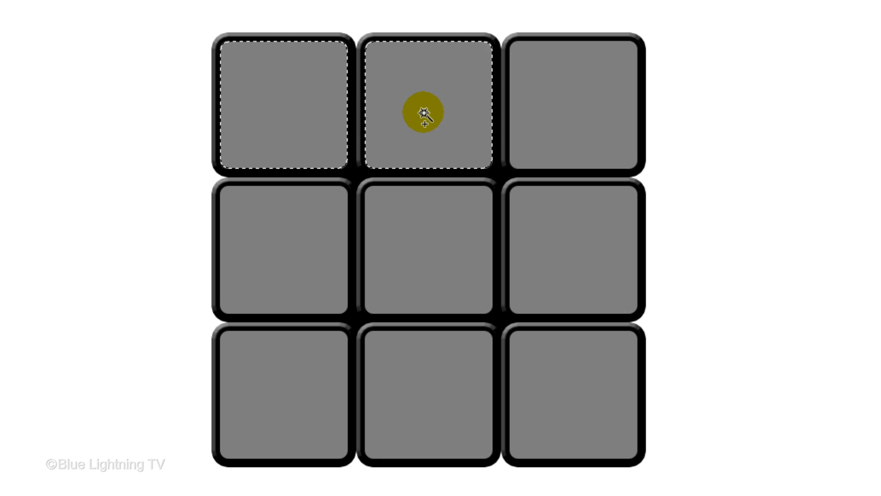
left_click(570, 118, "shift")
left_click(567, 245, "shift")
left_click(458, 252, "shift")
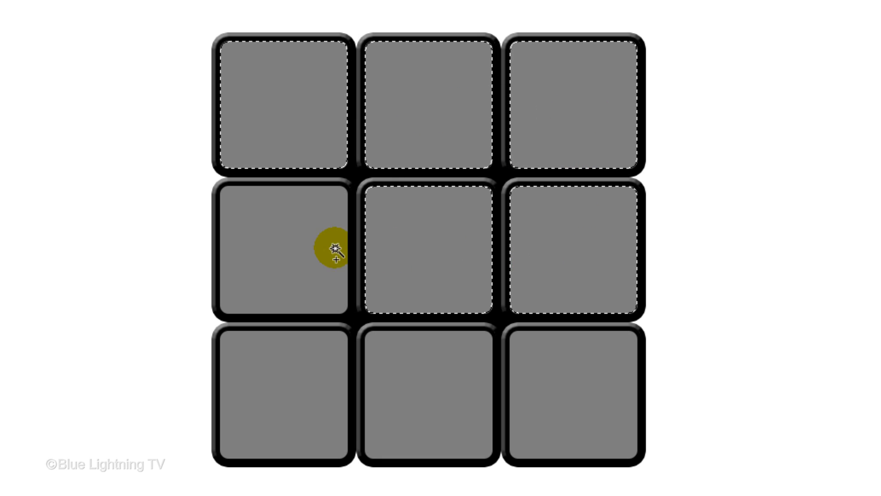
left_click(291, 248, "shift")
left_click(289, 389, "shift")
left_click(431, 392, "shift")
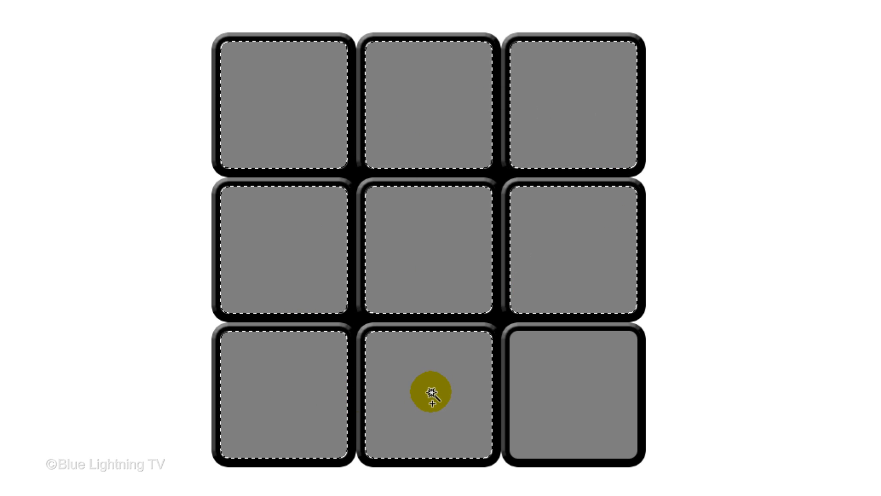
left_click(592, 402)
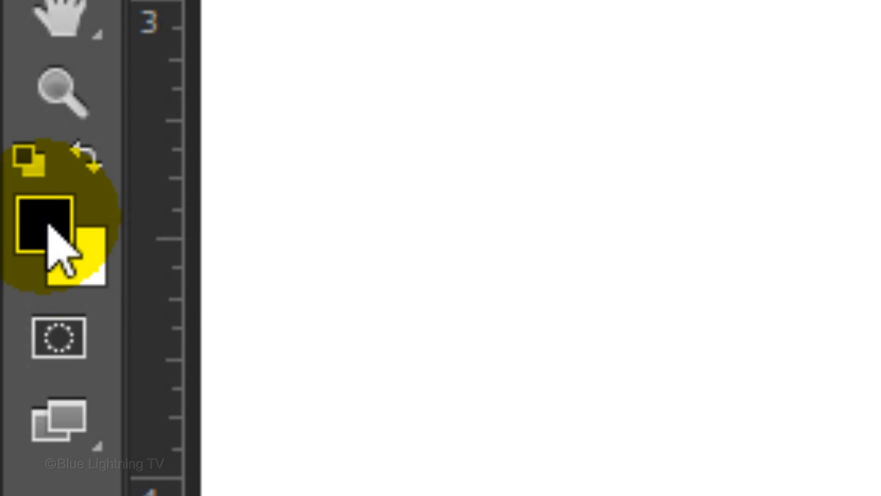
Step: Set the foreground color to blue 006cff and fill the nine selected squares on the Blue layer with it
left_click(42, 222)
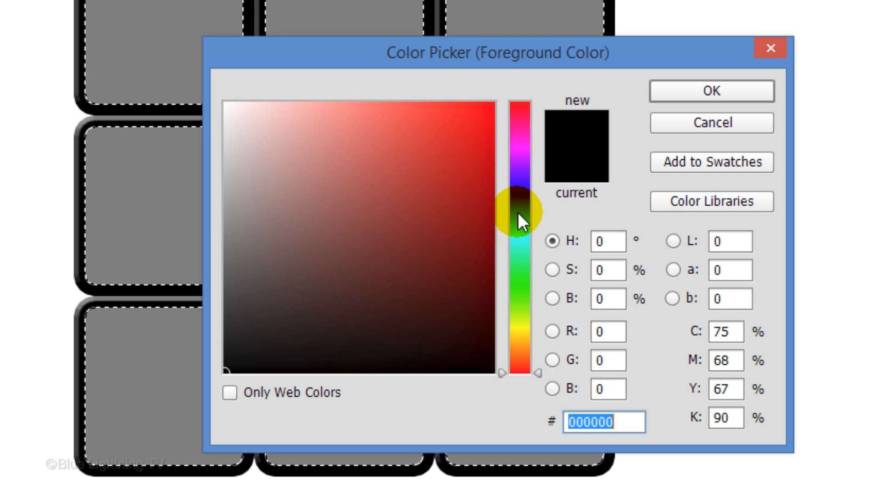
left_click(519, 211)
left_click_drag(491, 106, 514, 109)
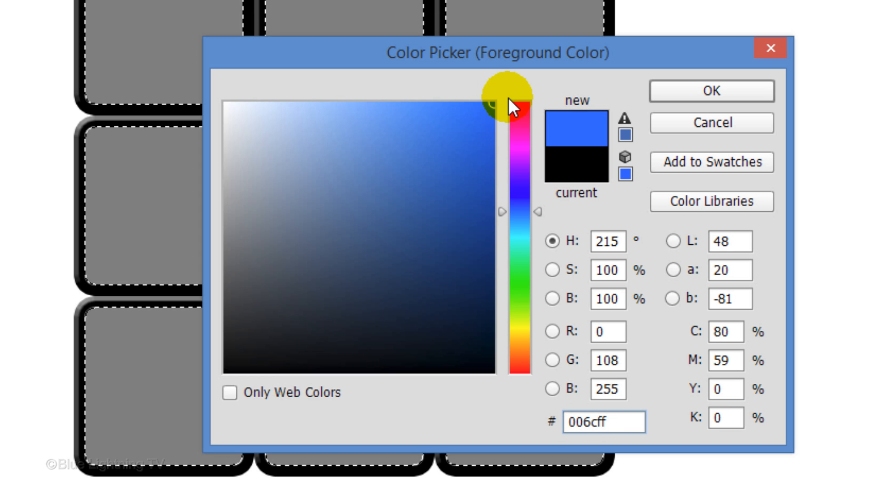
left_click(712, 91)
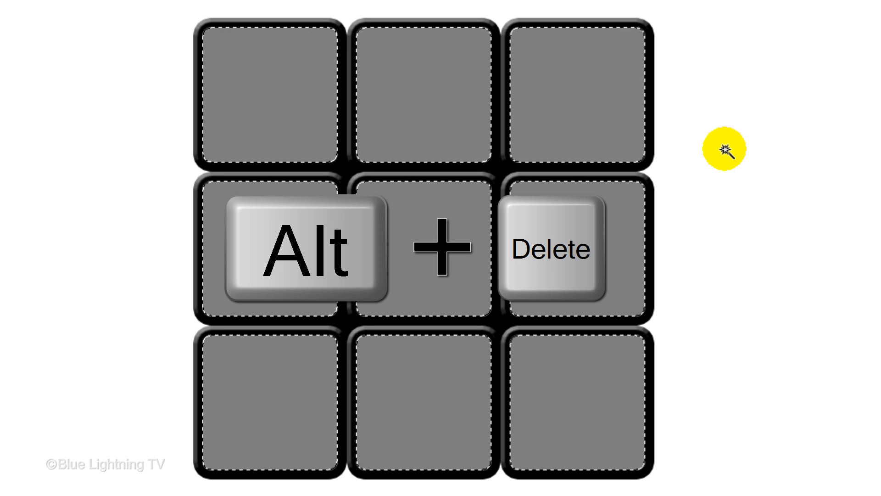
key("alt+Delete")
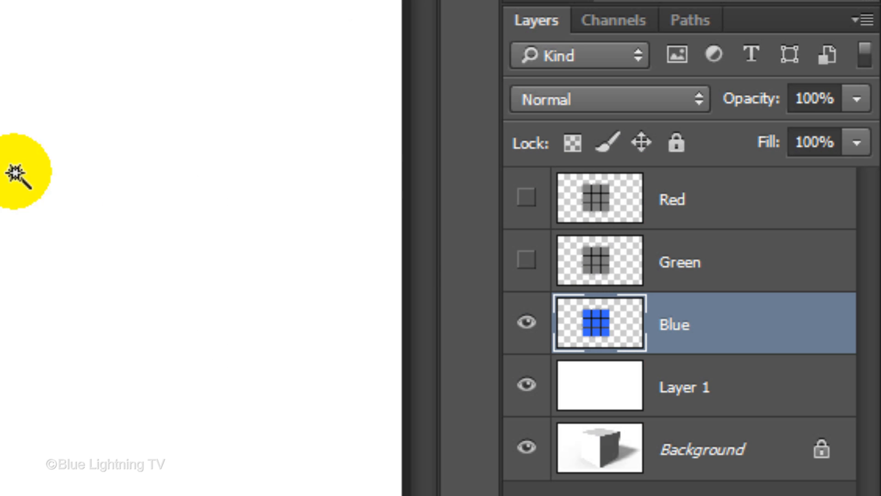
Step: Show the Green layer and fill its nine selected squares with green 0fd400 as the foreground color
left_click(526, 261)
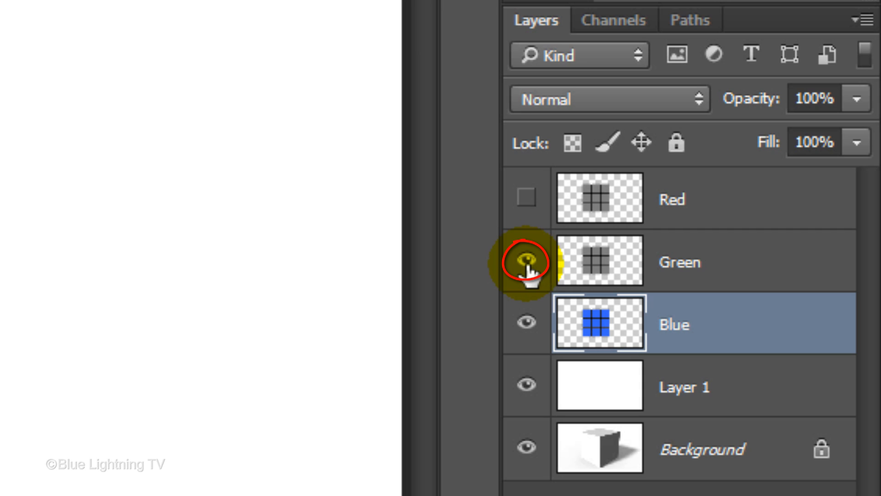
left_click(598, 272)
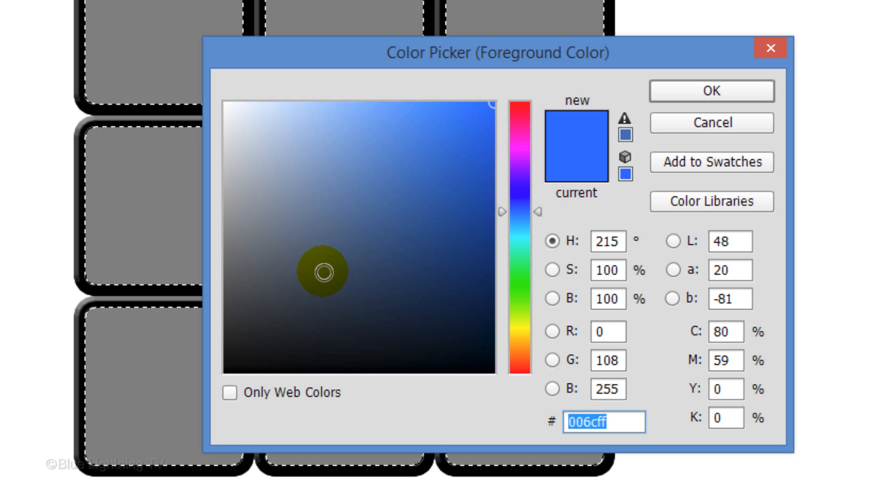
left_click(524, 285)
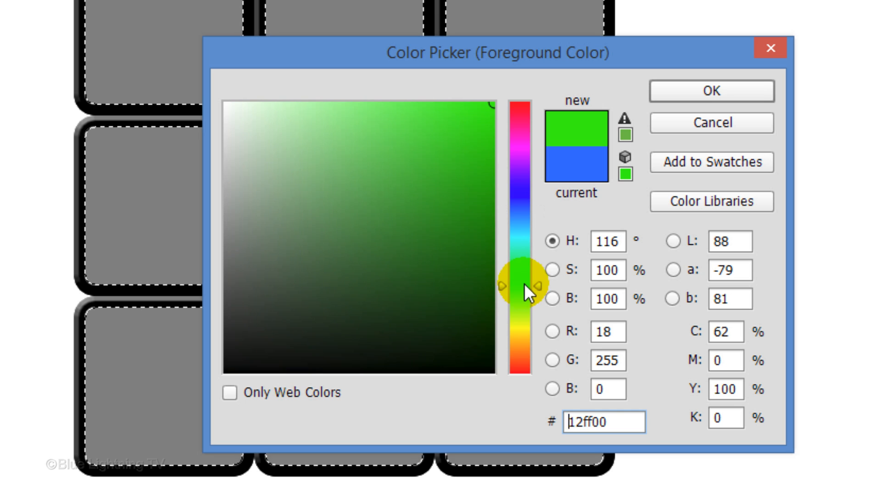
left_click(484, 149)
left_click_drag(484, 149, 499, 154)
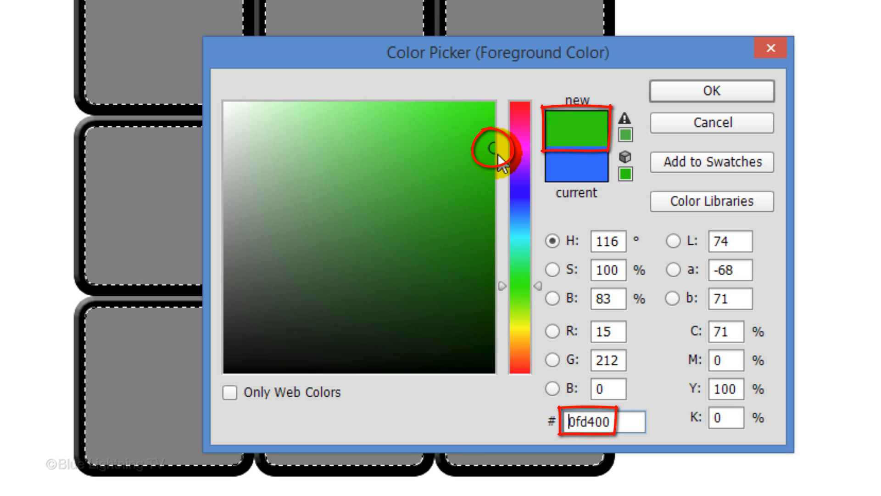
left_click(709, 91)
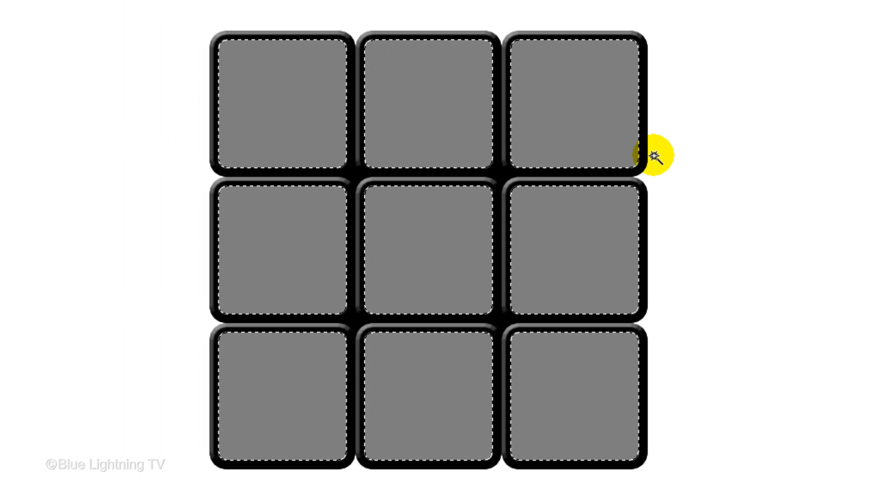
key("alt+Delete")
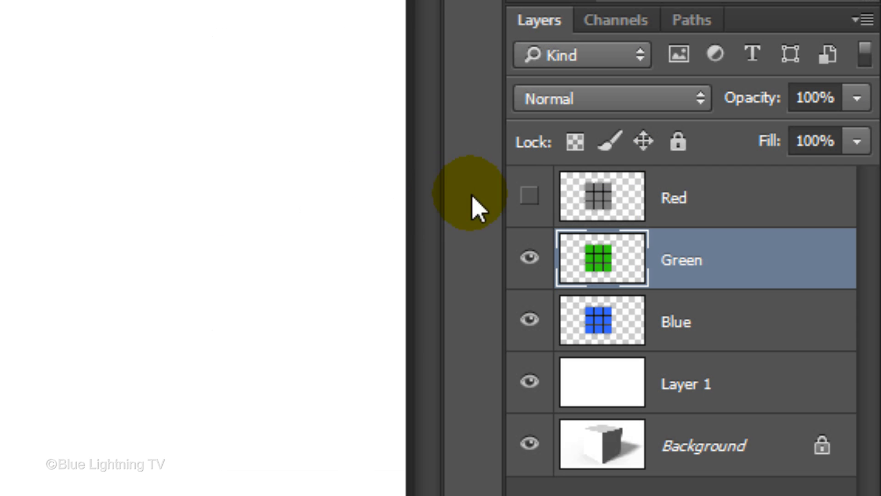
Step: Show the Red layer, fill its nine selected squares with red ff0000, and deselect
left_click(530, 197)
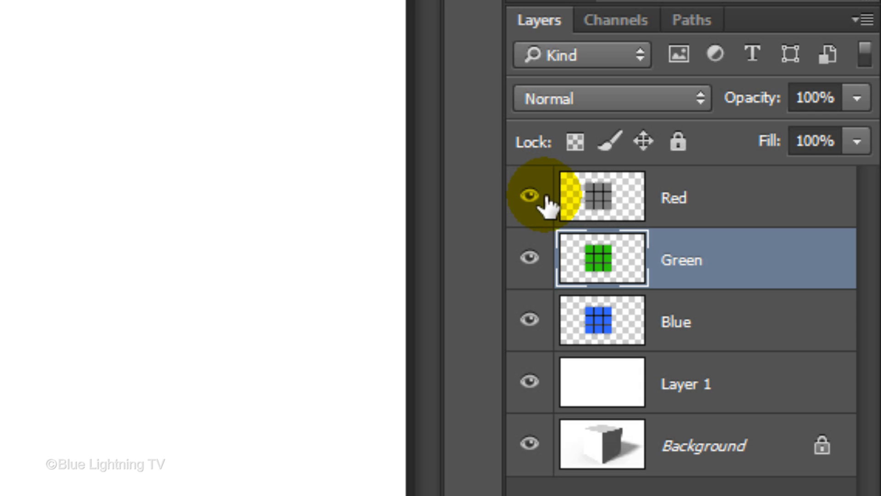
left_click(604, 202)
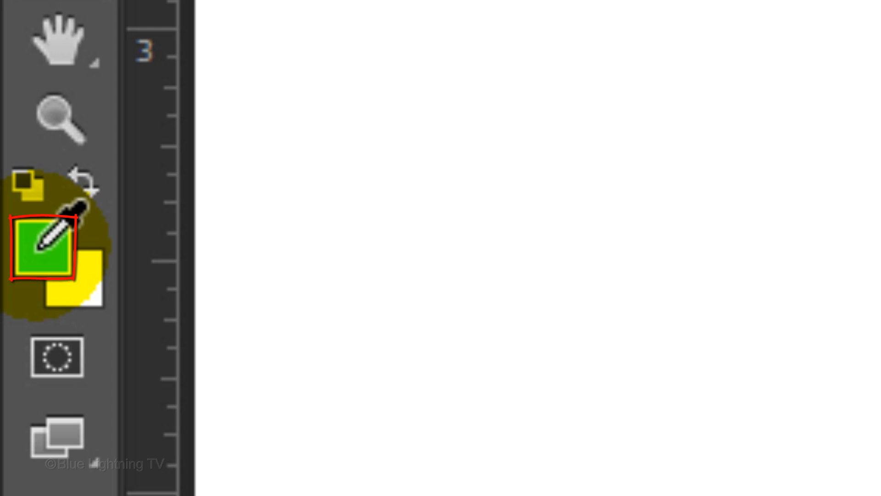
left_click(40, 247)
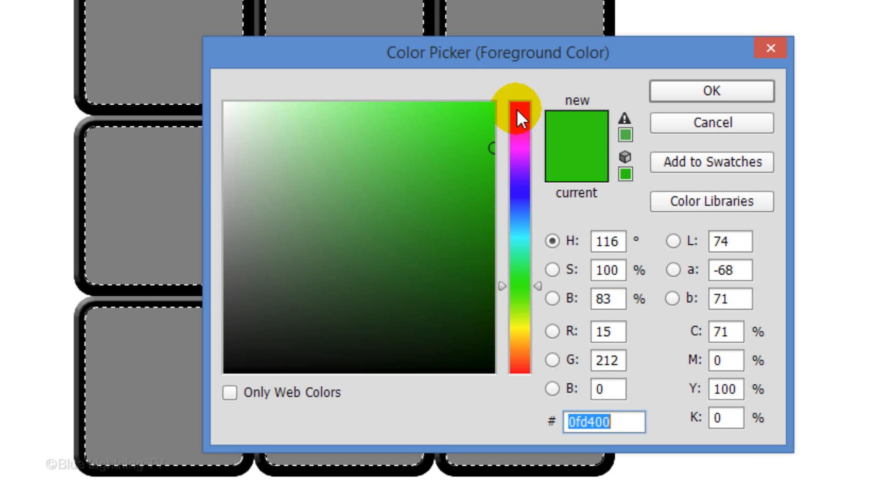
left_click_drag(520, 118, 520, 100)
left_click_drag(464, 114, 517, 87)
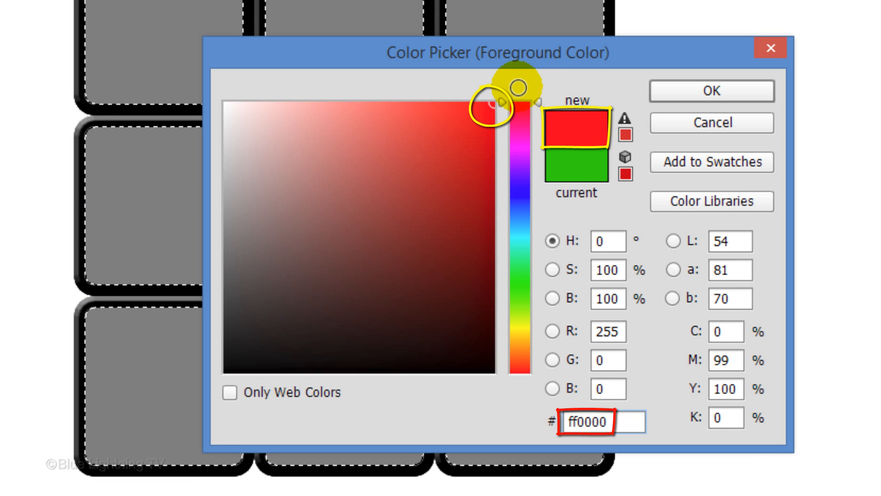
left_click(706, 90)
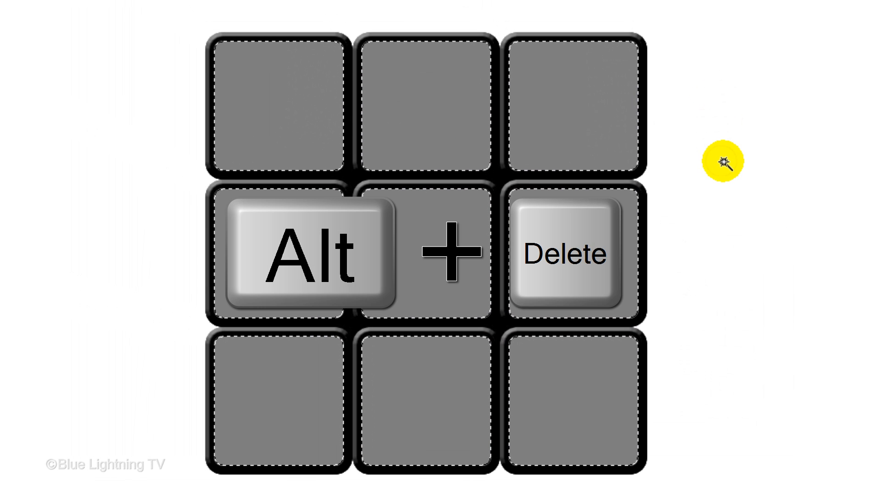
key("alt+Delete")
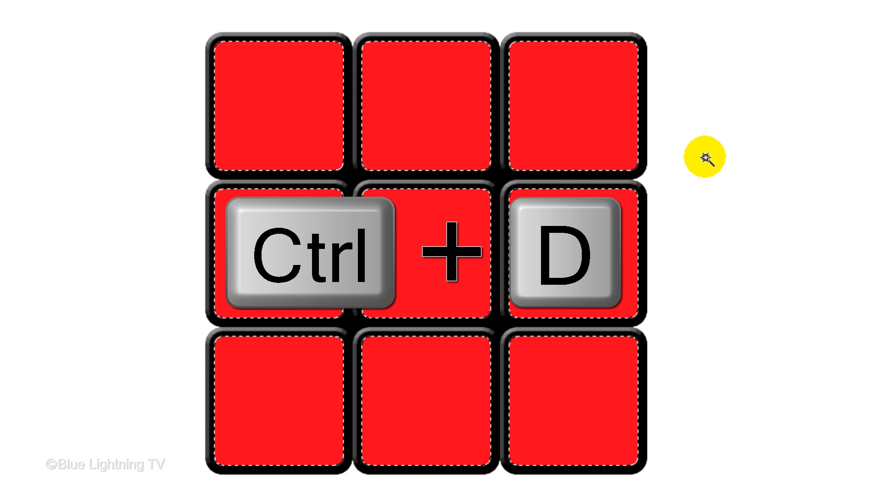
key("ctrl+d")
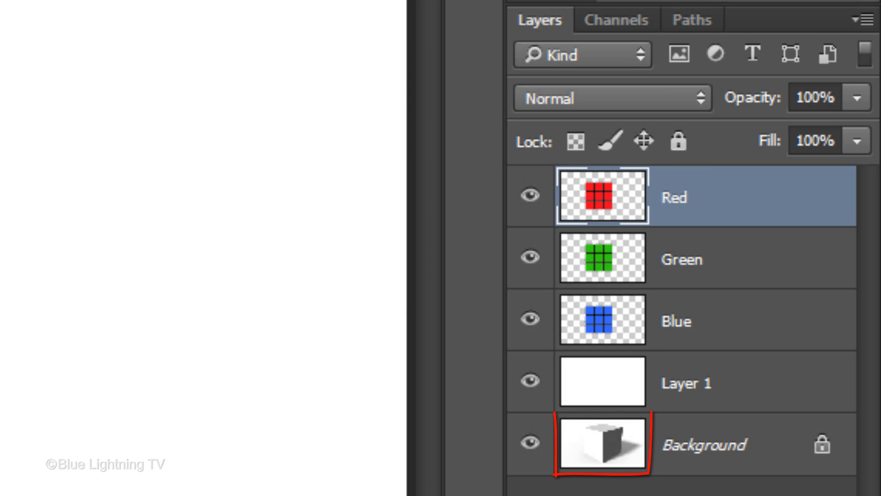
Step: Hide the Green, Blue and Layer 1 layers and lower the Red layer's opacity so the cube shows through
left_click_drag(529, 257, 532, 390)
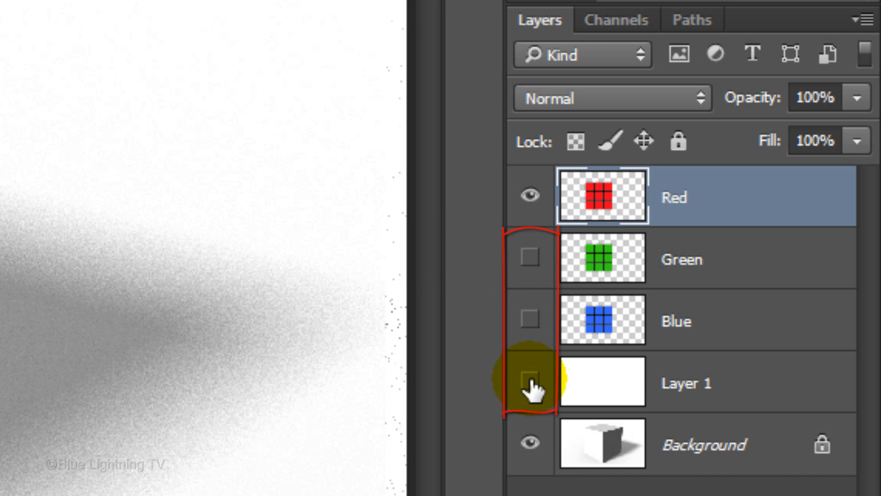
left_click(857, 98)
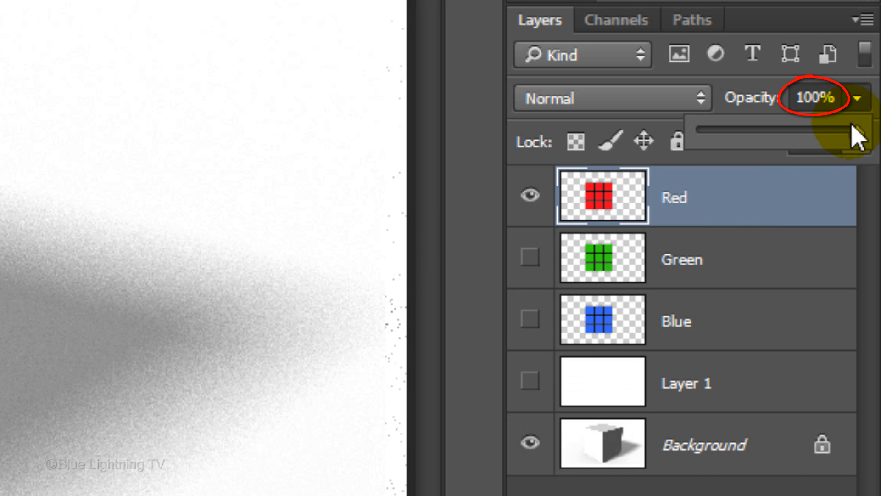
left_click_drag(859, 133, 748, 142)
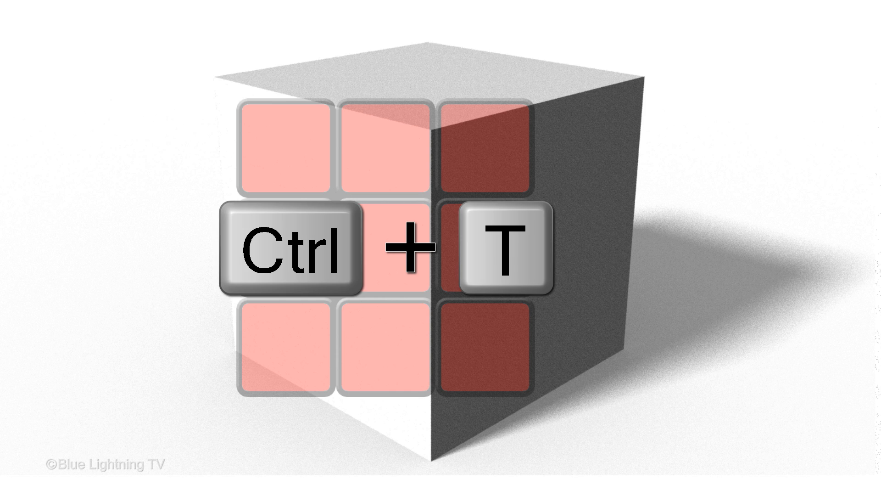
Step: Start a Free Transform of the red grid, move it beside the cube's front vertical edge, and turn off Snap
key("ctrl+t")
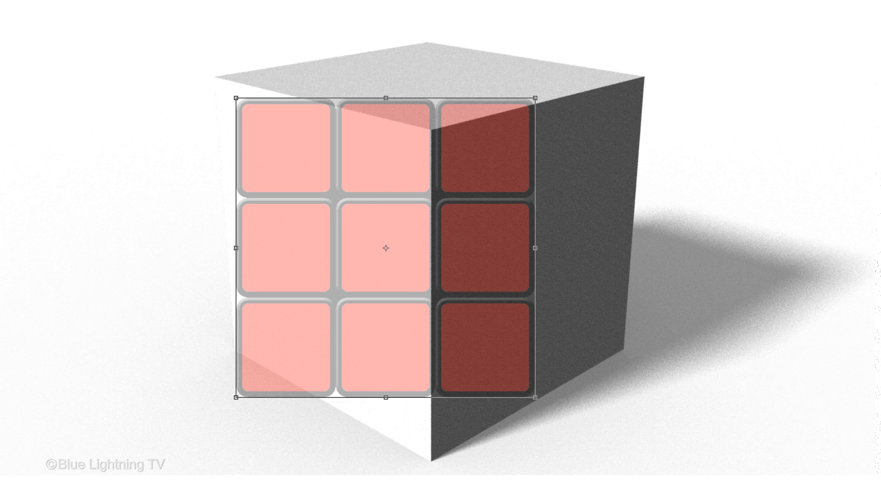
mouse_move(499, 242)
left_mouse_down()
mouse_move(401, 257)
mouse_move(392, 274)
left_mouse_up()
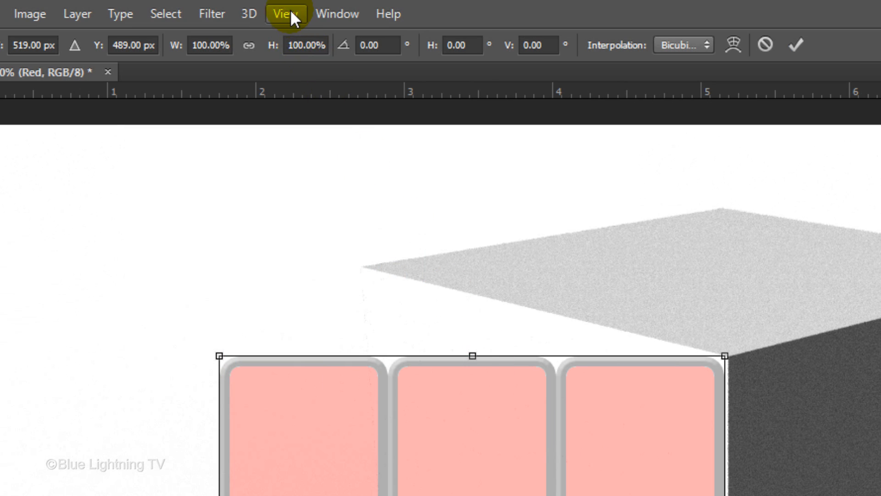
left_click(285, 14)
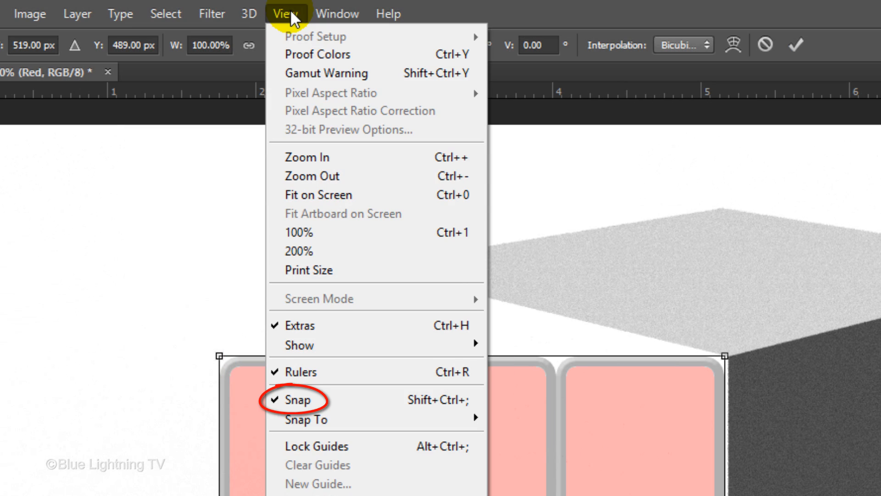
left_click(304, 398)
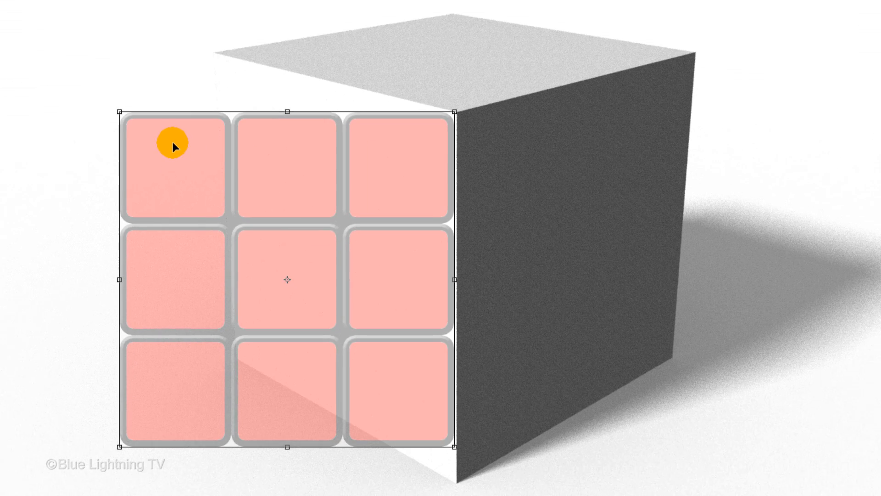
Step: Align the red grid's top-right corner with the cube's front upper corner and scale it proportionally to the front edge's height
left_click_drag(292, 182, 334, 199)
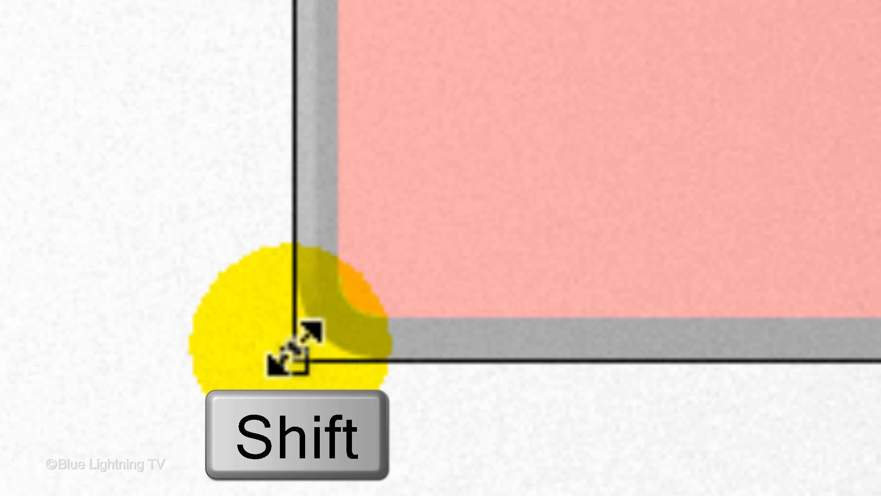
left_click_drag(116, 423, 85, 456)
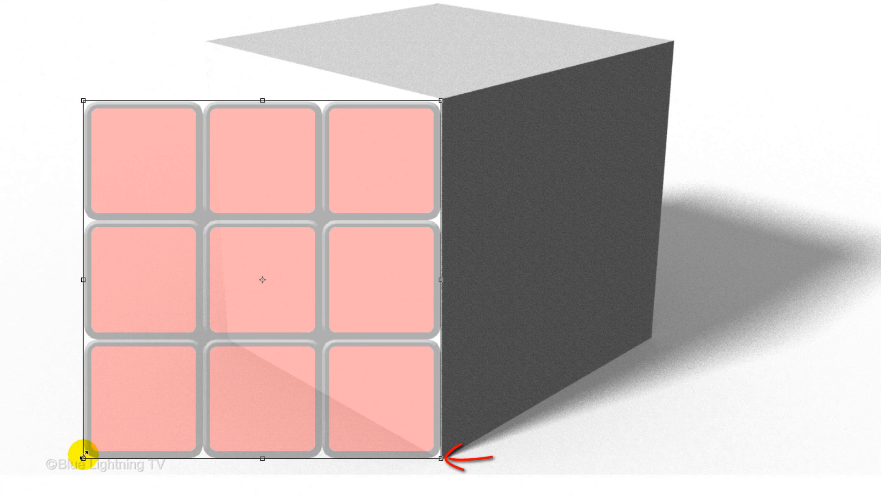
Step: Distort the red grid's two outer corners onto the lower and upper outer corners of the cube's left face and commit the transform
key("ctrl")
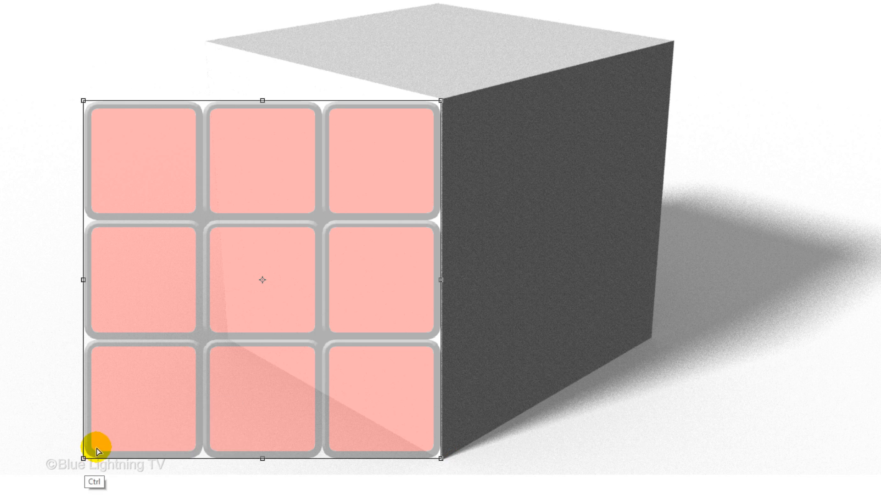
mouse_move(85, 459)
left_mouse_down()
mouse_move(142, 394)
mouse_move(247, 326)
mouse_move(230, 339)
left_mouse_up()
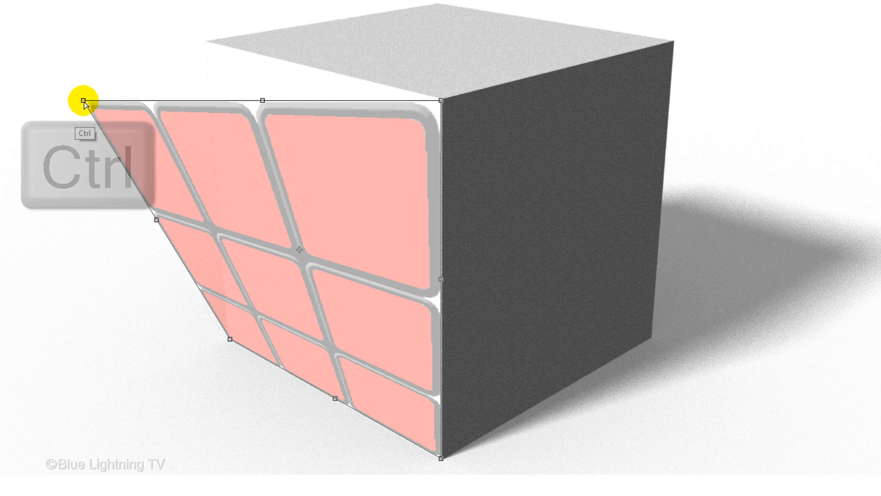
mouse_move(83, 100)
left_mouse_down()
mouse_move(173, 76)
mouse_move(189, 47)
mouse_move(212, 43)
left_mouse_up()
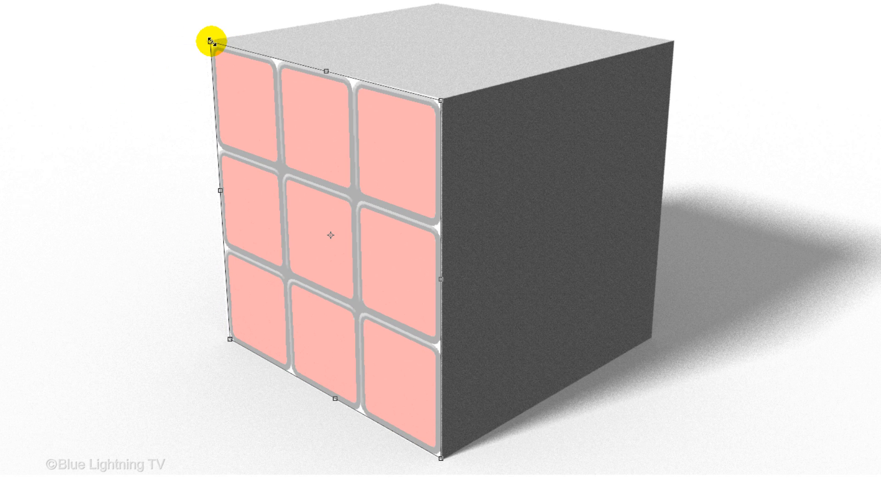
key("Return")
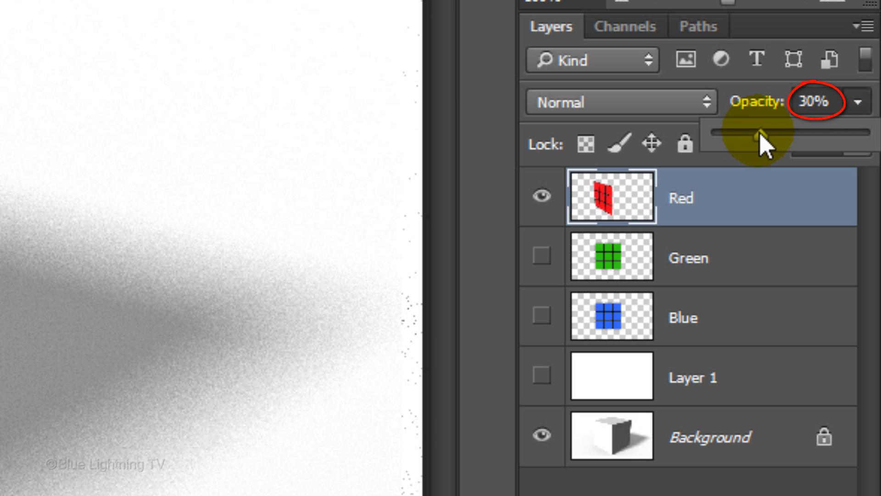
Step: Restore the Red layer's opacity to 100% and show and select the Green layer
left_click_drag(761, 135, 878, 136)
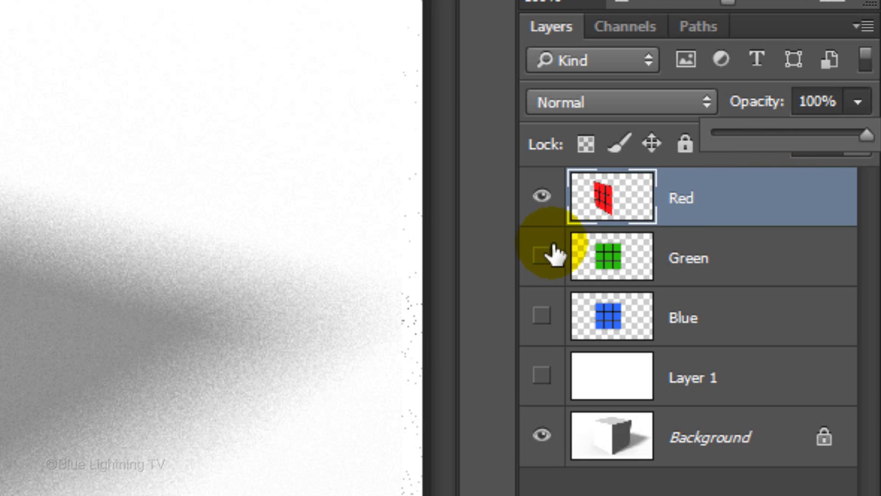
left_click(776, 256)
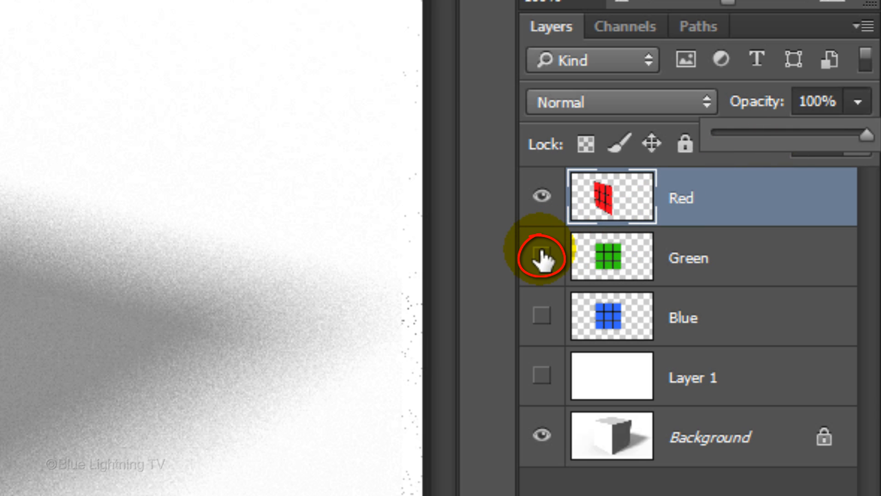
left_click(541, 255)
left_click(615, 263)
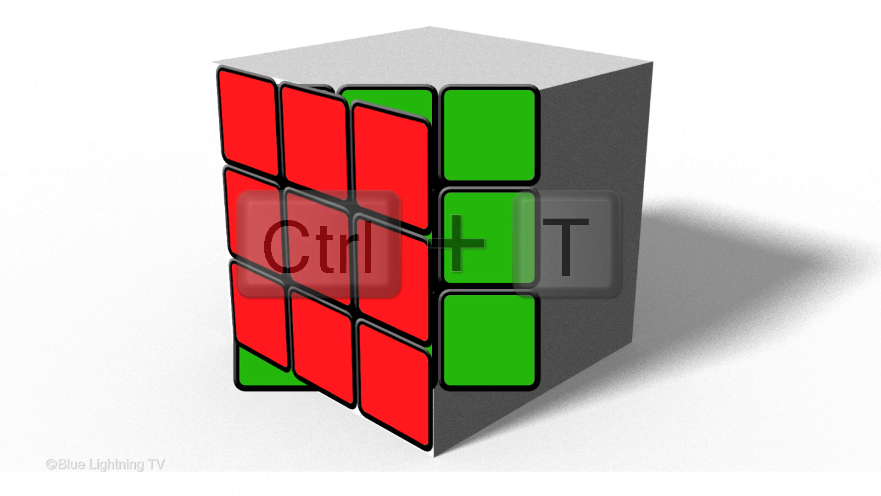
Step: Free-transform the green grid: align its upper-left corner with the cube's front upper corner and scale it proportionally to about 3.77 in square
key("ctrl+t")
mouse_move(476, 154)
left_mouse_down()
mouse_move(691, 186)
mouse_move(678, 186)
left_mouse_up()
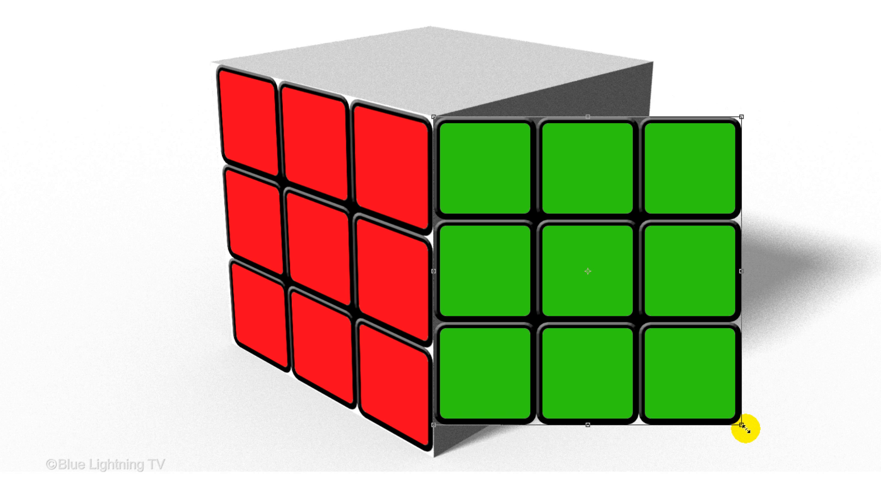
key("shift")
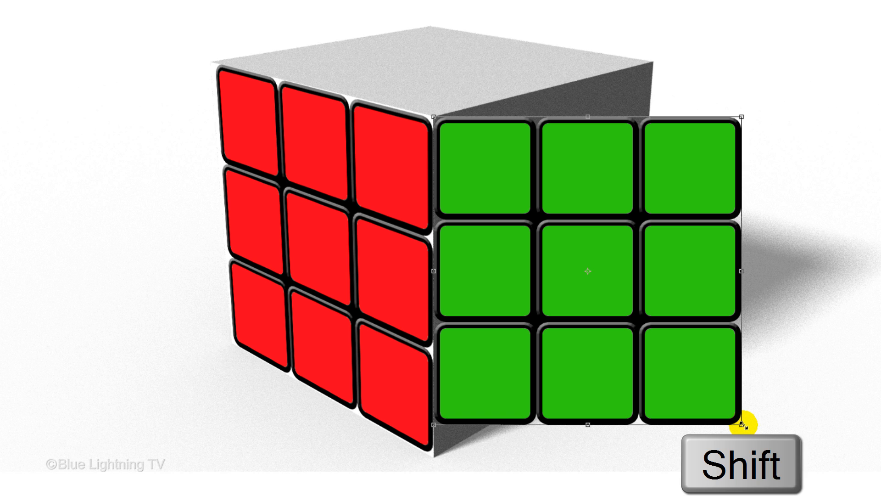
left_click_drag(742, 424, 789, 444)
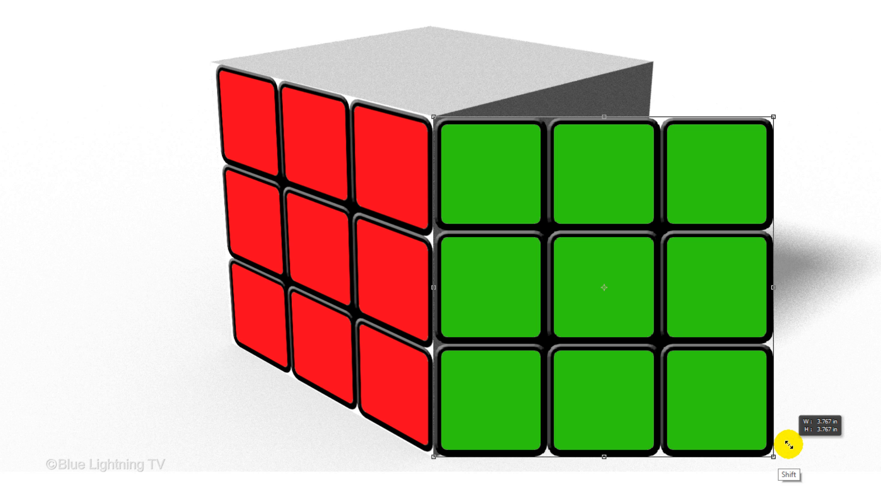
Step: Distort the green grid's lower and upper outer corners onto the matching corners of the cube's right face and commit the transform
left_click_drag(789, 444, 633, 343)
key("ctrl")
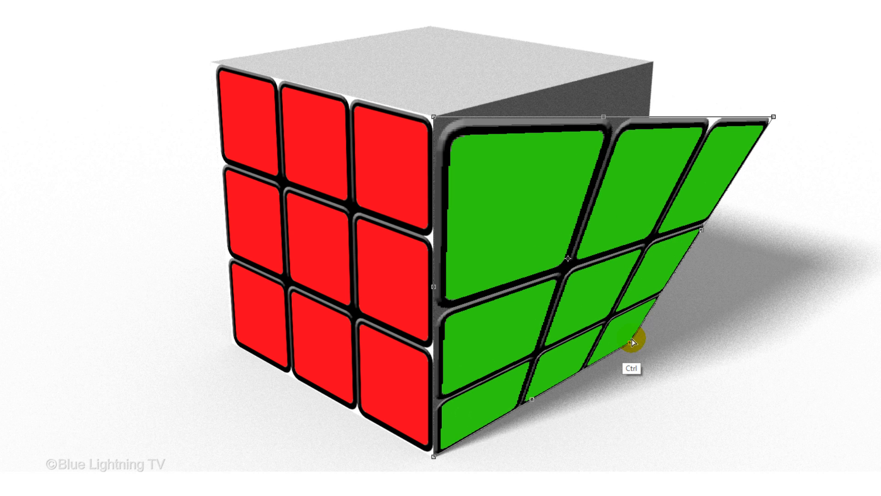
left_click_drag(773, 116, 655, 68)
key("Return")
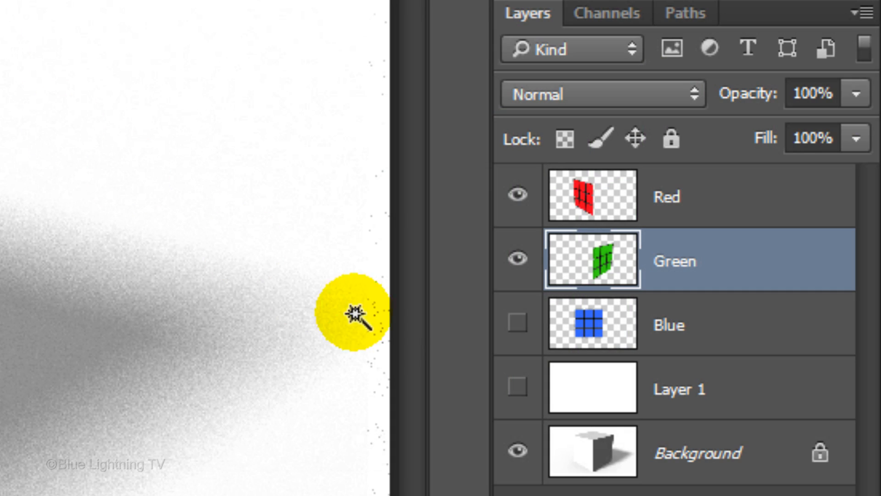
Step: Show the Blue layer and free-transform its grid: rotate it into a diamond and place its lowest corner on the cube's front upper corner
left_click(517, 321)
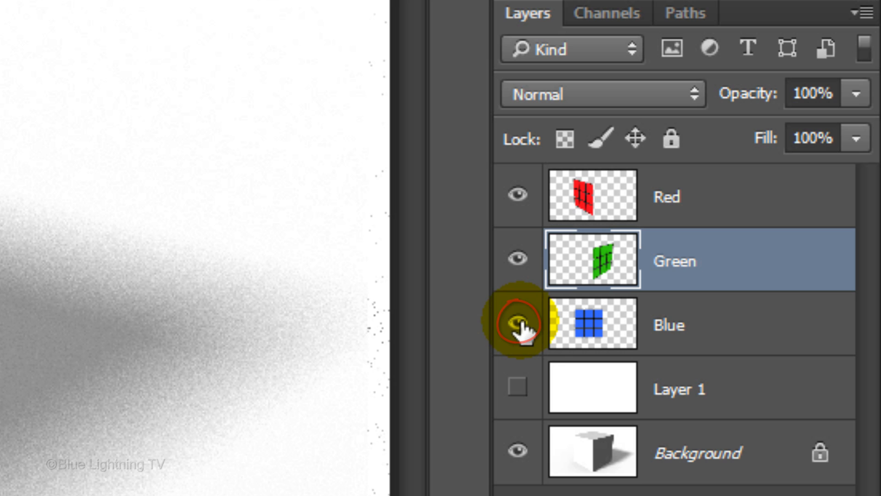
left_click(595, 328)
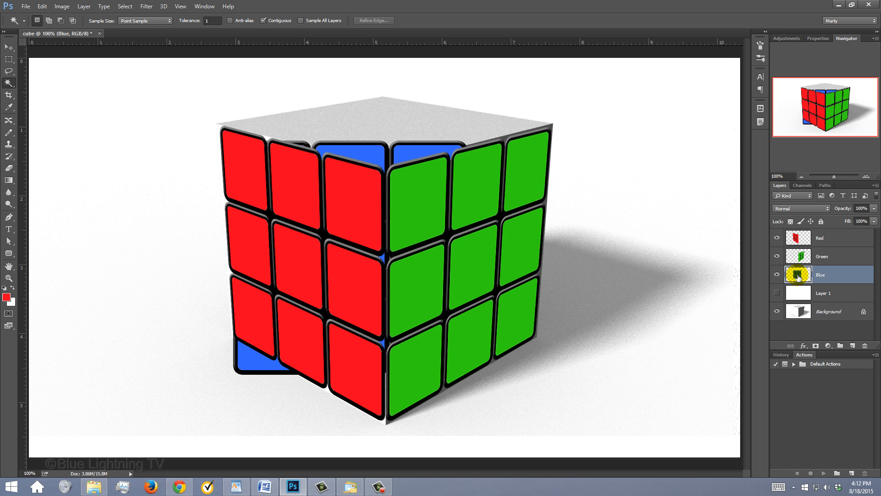
key("ctrl+minus")
key("ctrl+minus")
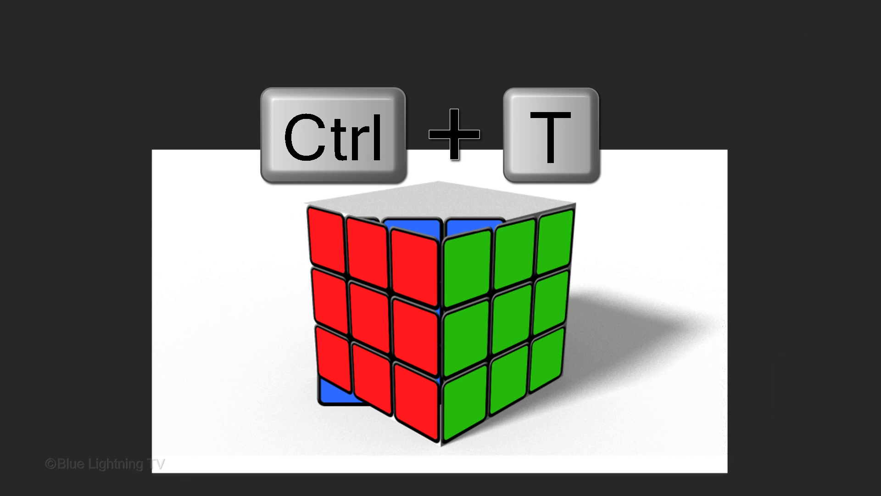
key("ctrl+t")
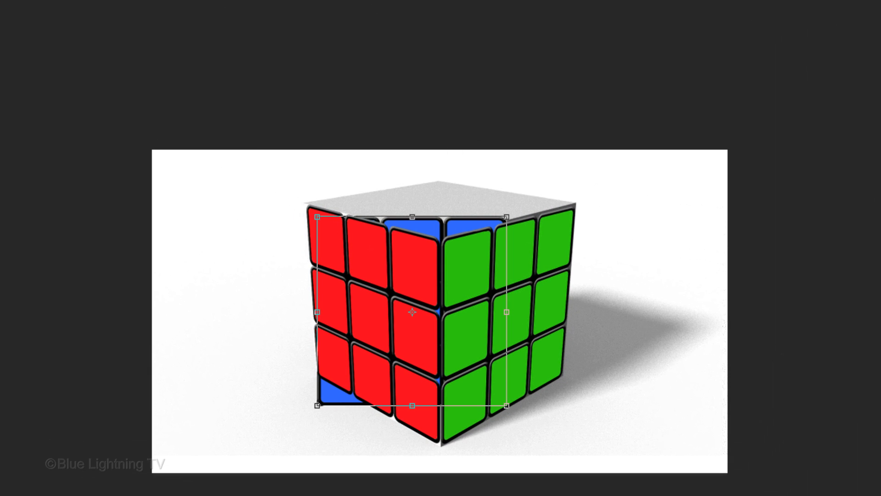
left_click_drag(389, 273, 440, 113)
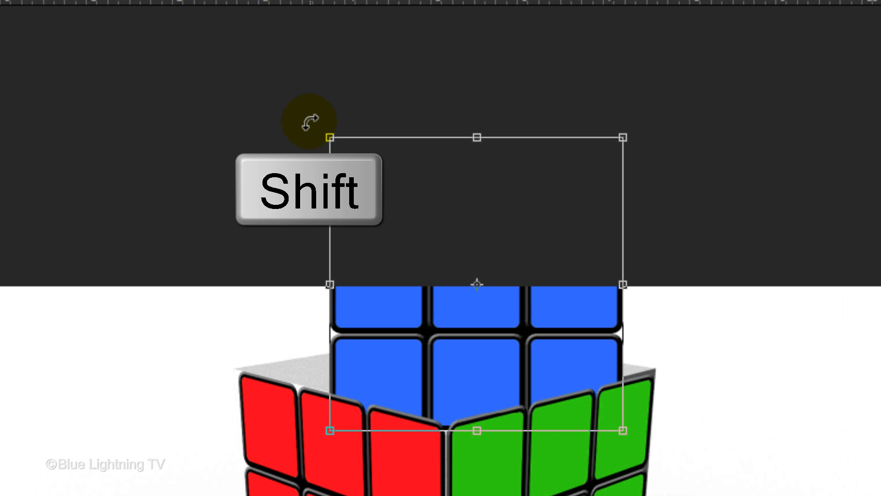
left_click_drag(308, 123, 254, 292)
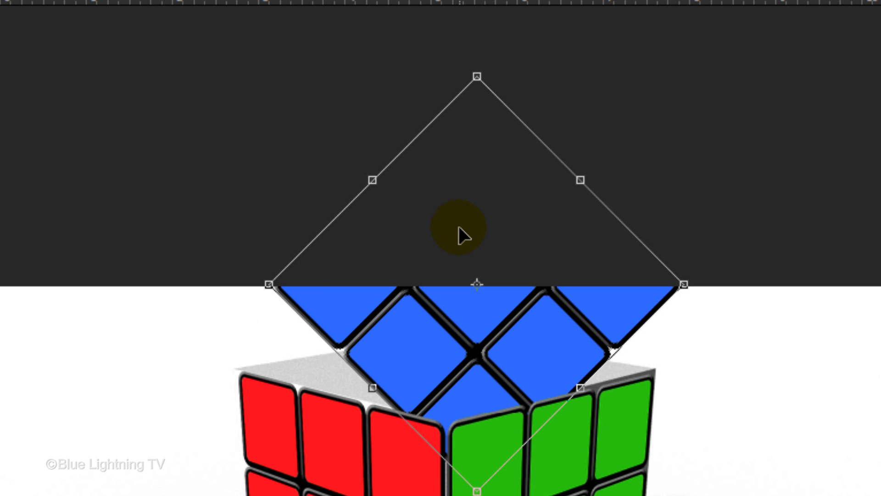
left_click_drag(460, 234, 424, 165)
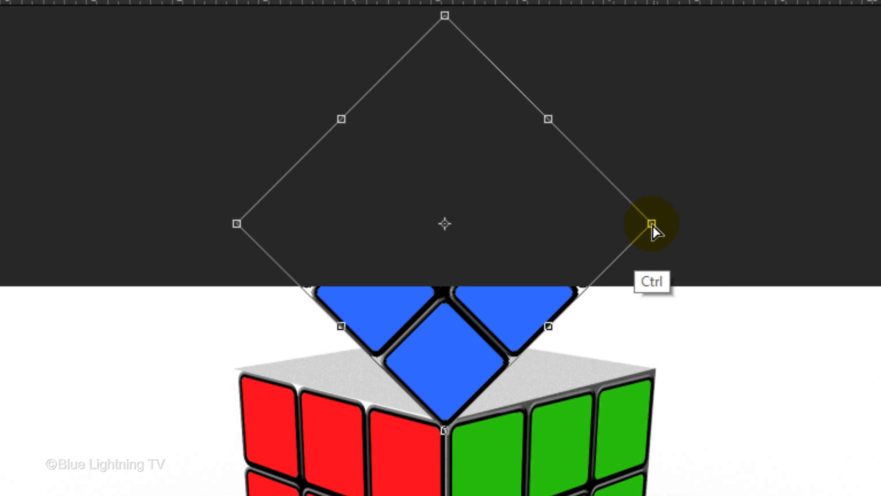
Step: Distort the blue grid's right, left and rear corners onto the corners of the cube's top face and commit the transform
left_click_drag(652, 223, 658, 373)
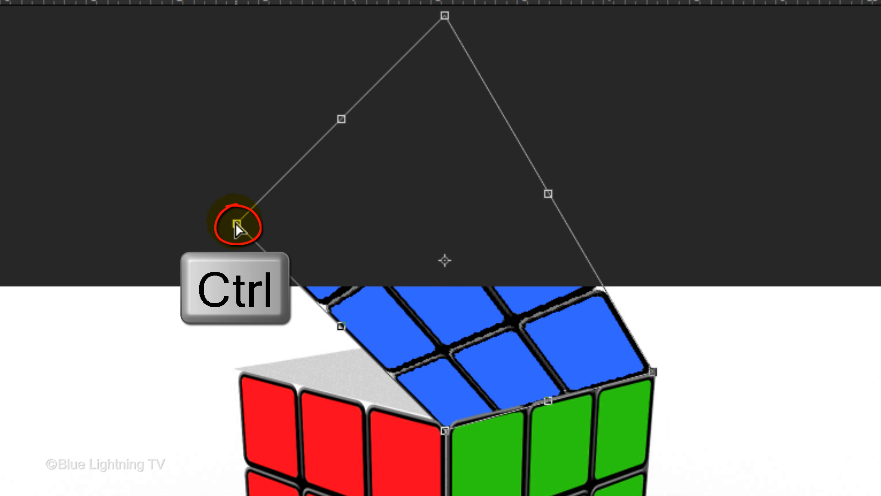
left_click_drag(236, 225, 244, 371)
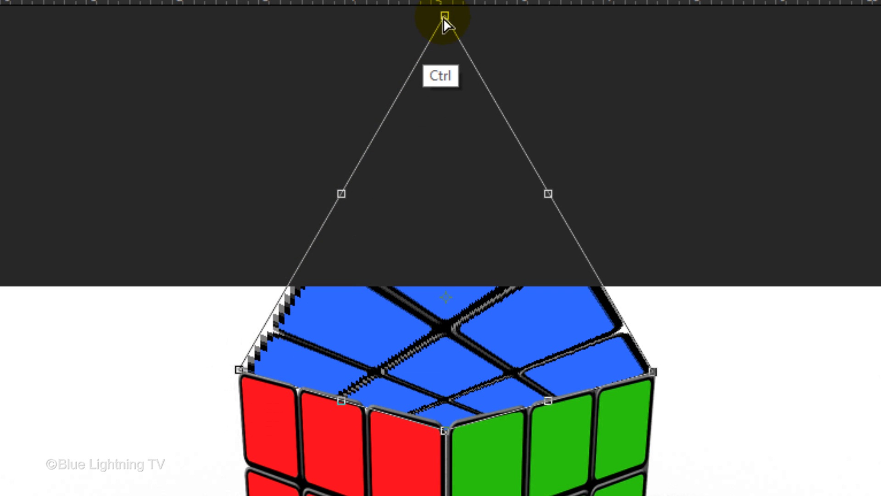
left_click_drag(444, 19, 440, 338)
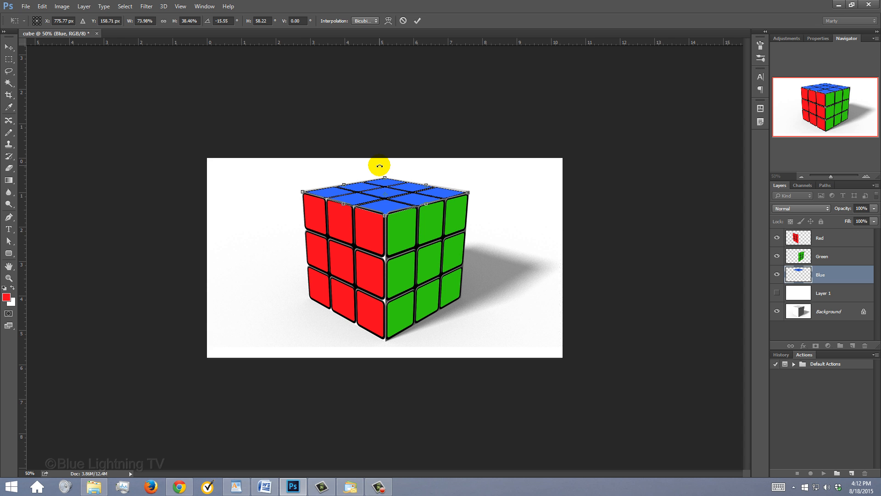
key("ctrl+0")
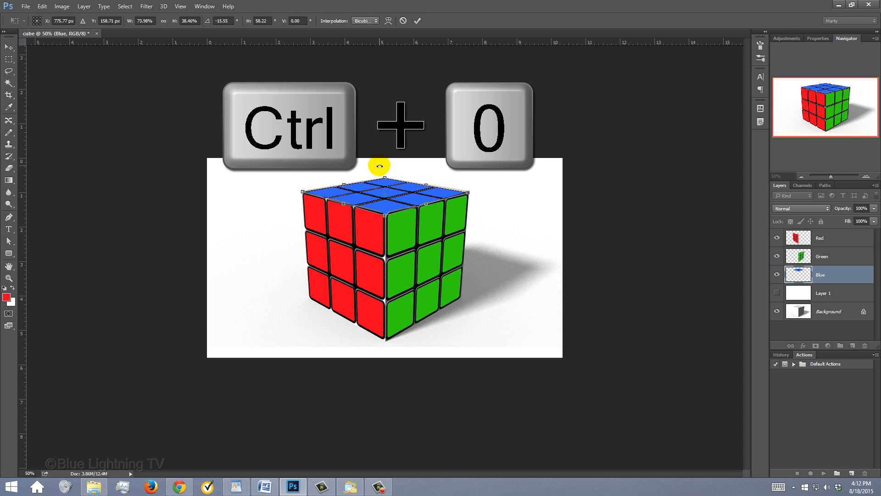
key("Return")
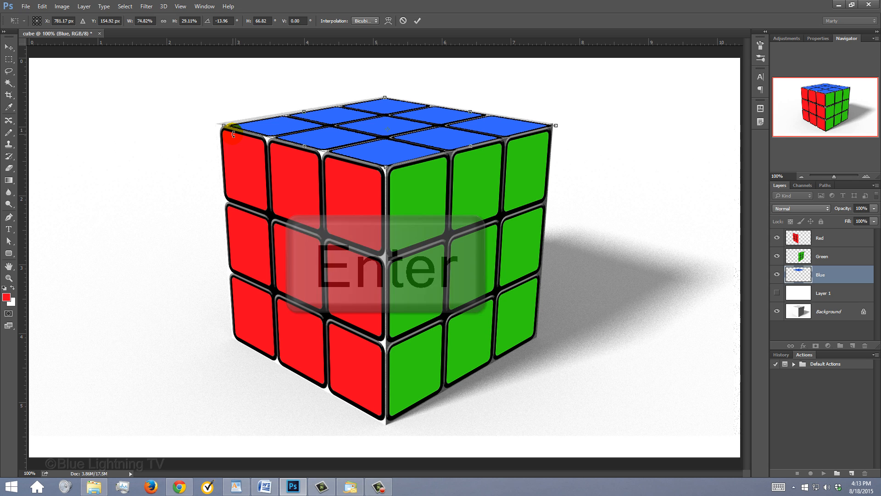
key("w")
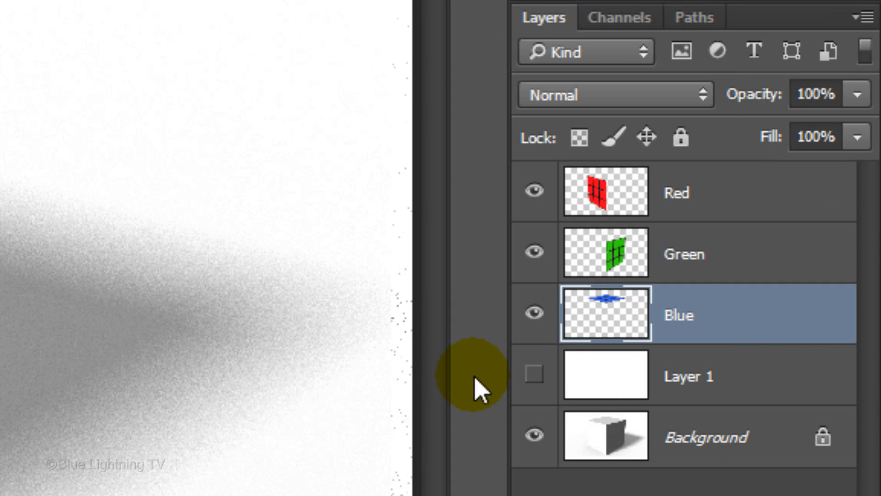
Step: Show Layer 1 to cover the plain cube and move the Blue layer to the top of the layer stack
left_click(534, 374)
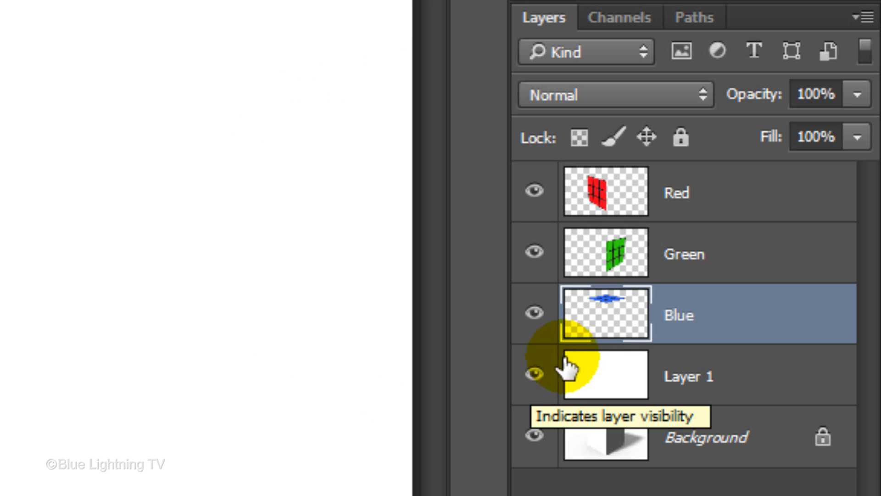
left_click(603, 321, "ctrl")
left_click_drag(603, 321, 599, 176)
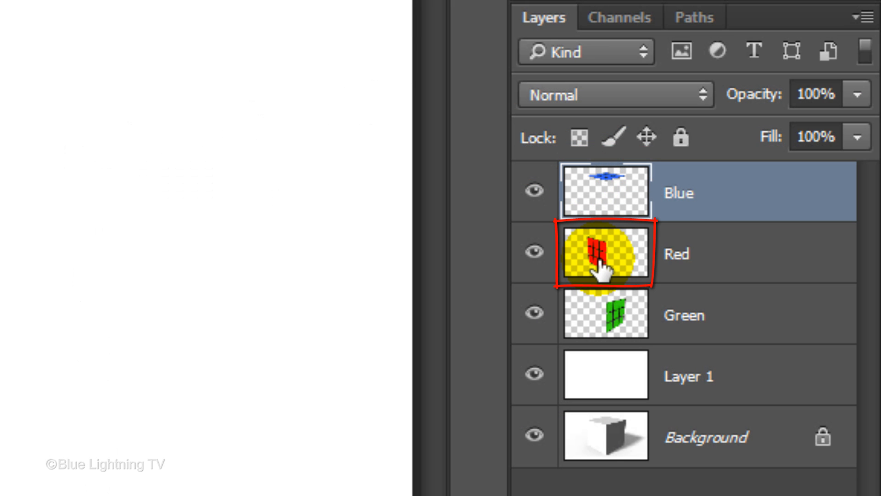
left_click(601, 270)
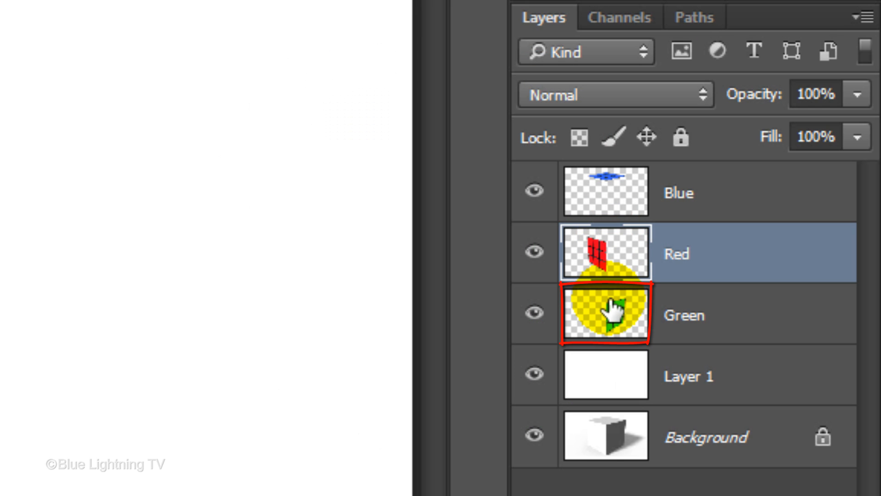
left_click(610, 307)
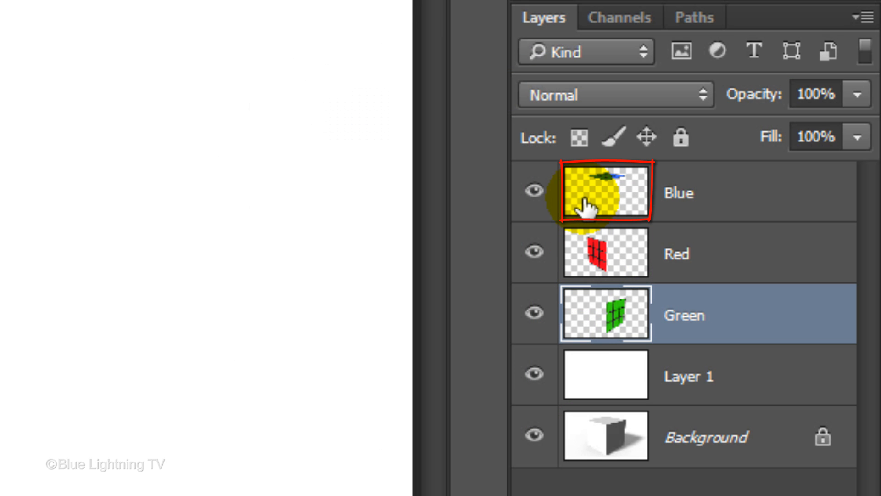
Step: Start a Free Transform of the Blue layer and scale it proportionally from its two upper corners to fit between the cube's outer edges
left_click(589, 209)
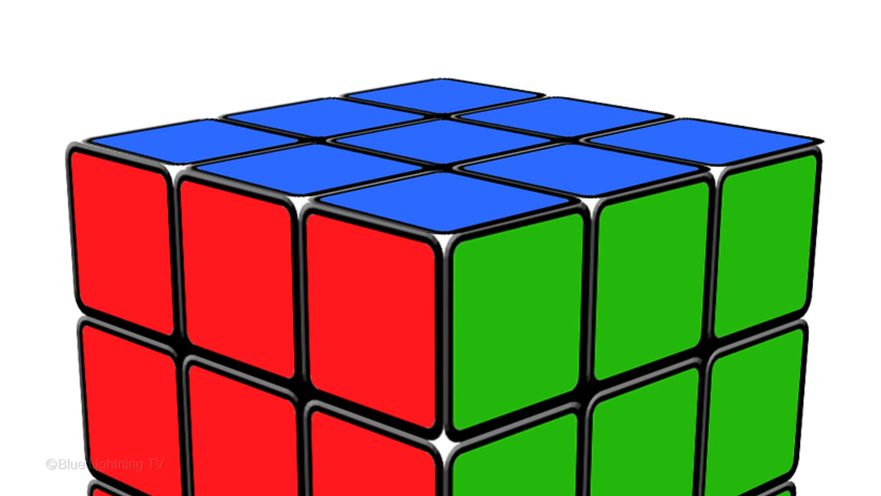
key("ctrl+t")
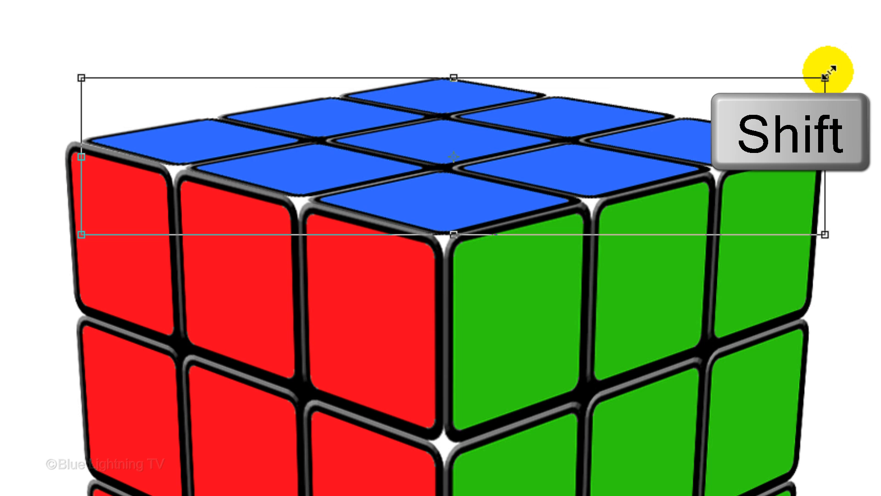
mouse_move(825, 75)
left_mouse_down()
mouse_move(792, 84)
mouse_move(810, 82)
left_mouse_up()
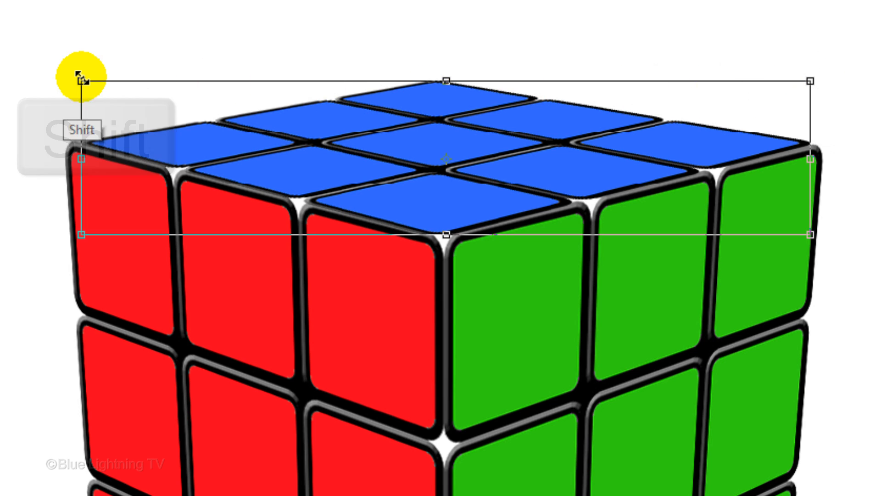
left_click_drag(80, 80, 73, 70)
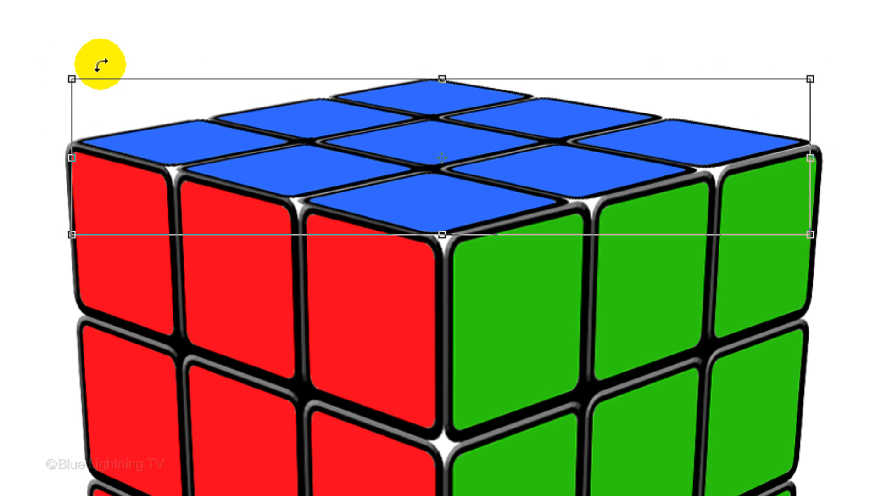
Step: Nudge the blue grid slightly right and down to line up with the red and green faces, and commit the transform
key("Right")
key("Right")
key("Right")
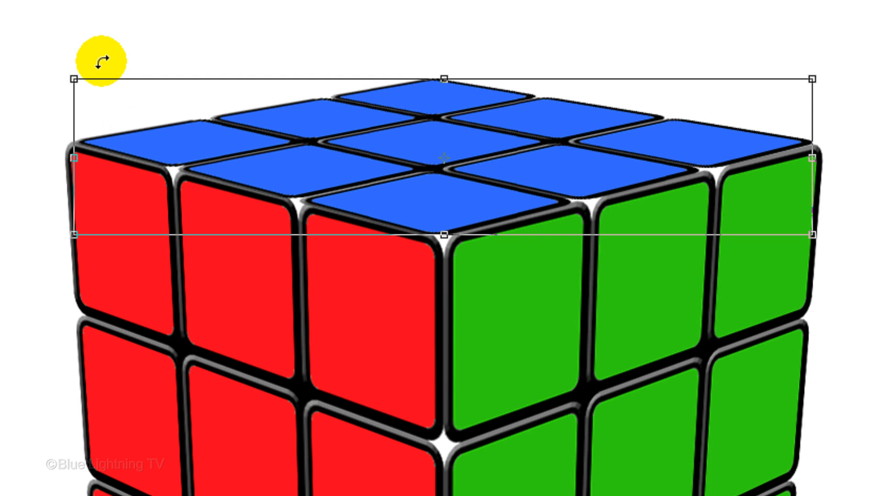
key("Down")
key("Down")
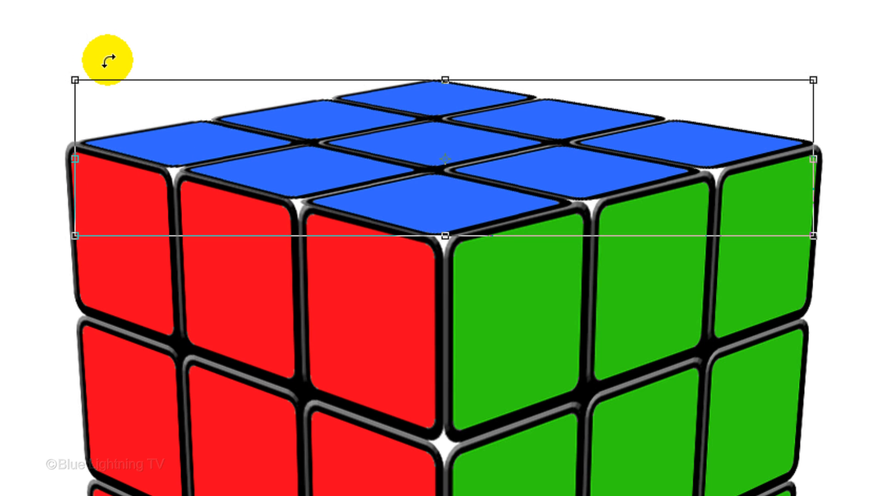
key("Return")
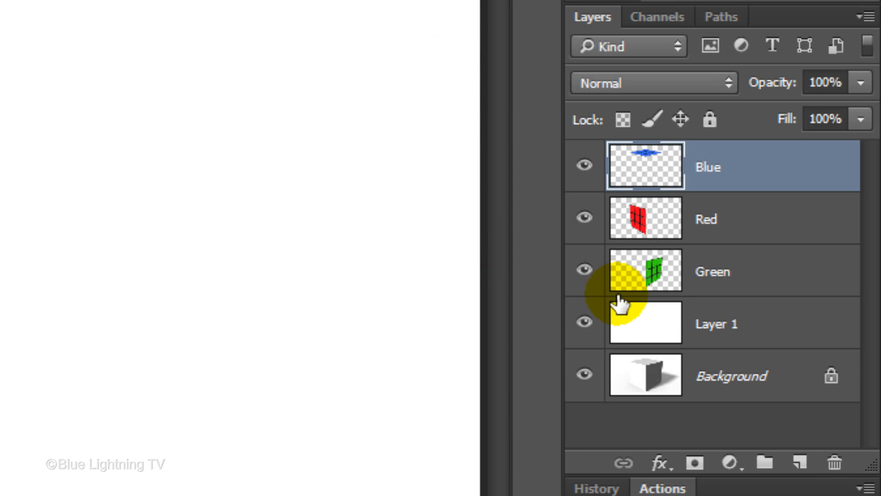
Step: Add a new empty layer directly above Layer 1 and reset the foreground and background colours to black and white
left_click(648, 319)
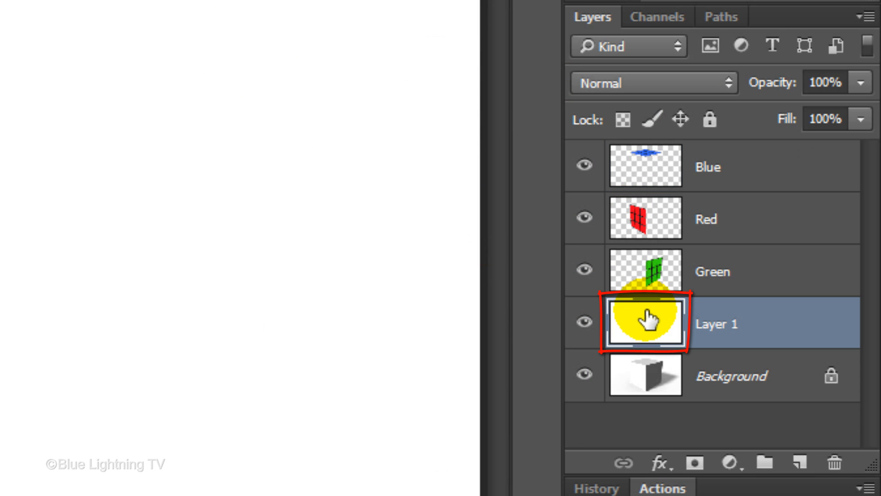
left_click(799, 464)
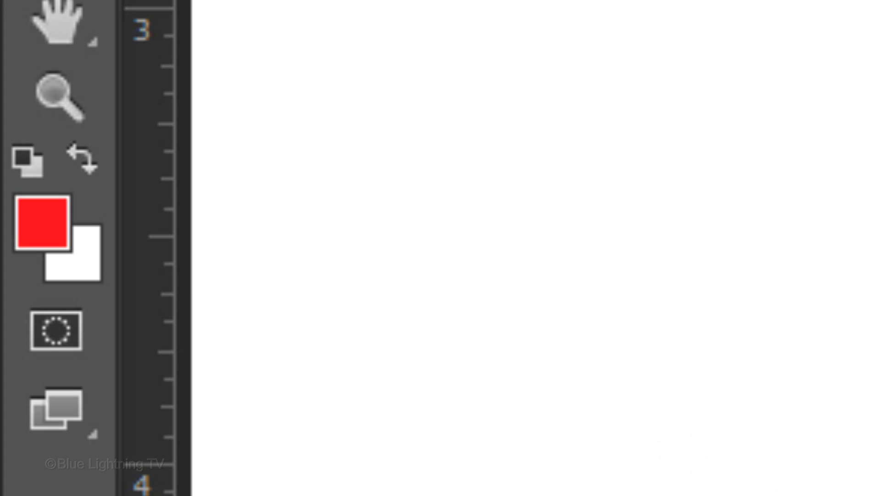
key("d")
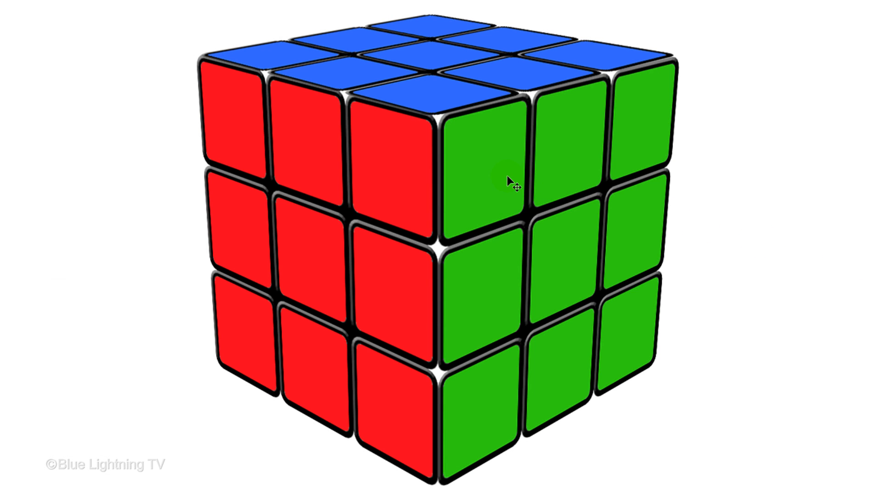
Step: Paint black over the white gaps along the cube's top edges and front vertical edge with an enlarged Brush
key("b")
key("bracketright")
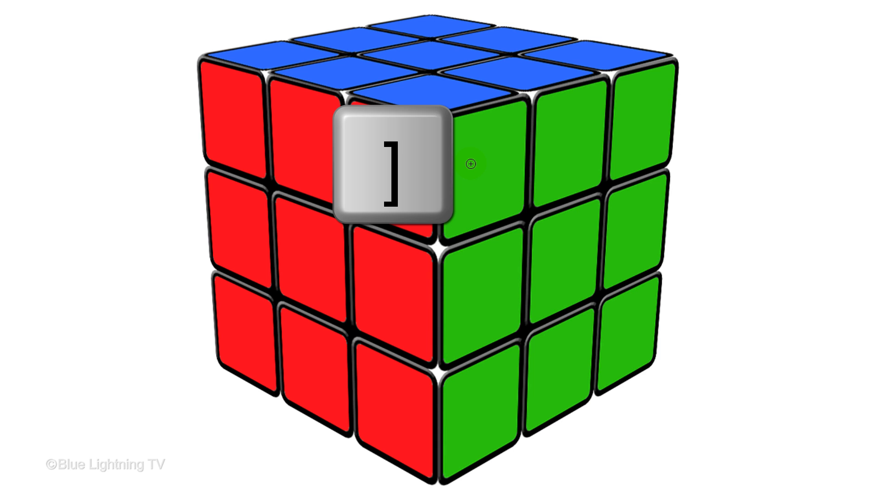
key("bracketright")
key("bracketright")
key("bracketright")
key("bracketright")
key("bracketright")
key("bracketright")
key("bracketright")
key("bracketright")
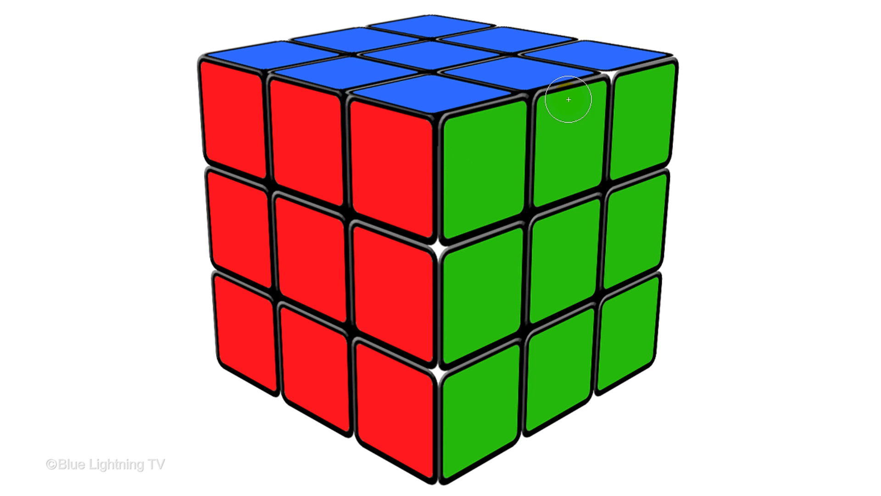
left_click_drag(437, 202, 442, 360)
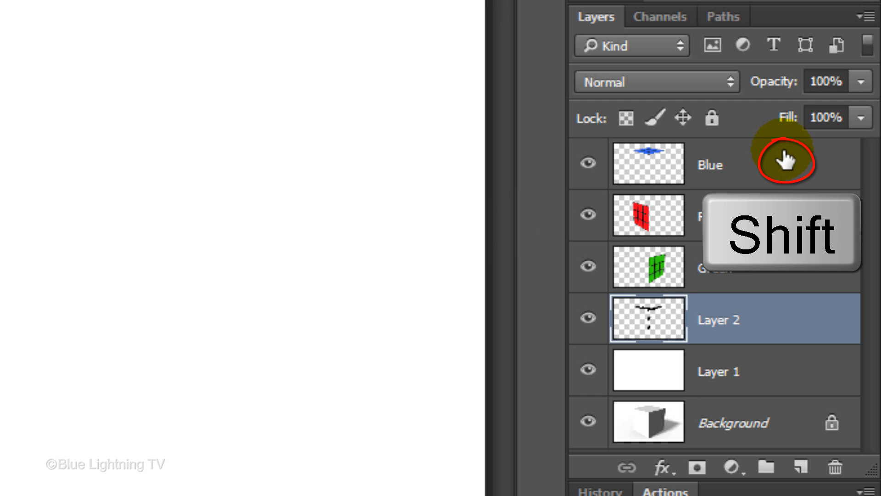
Step: Group Layer 2 and the Green, Red and Blue layers, and hide Layer 1 to reveal the Background
left_click(780, 163, "shift")
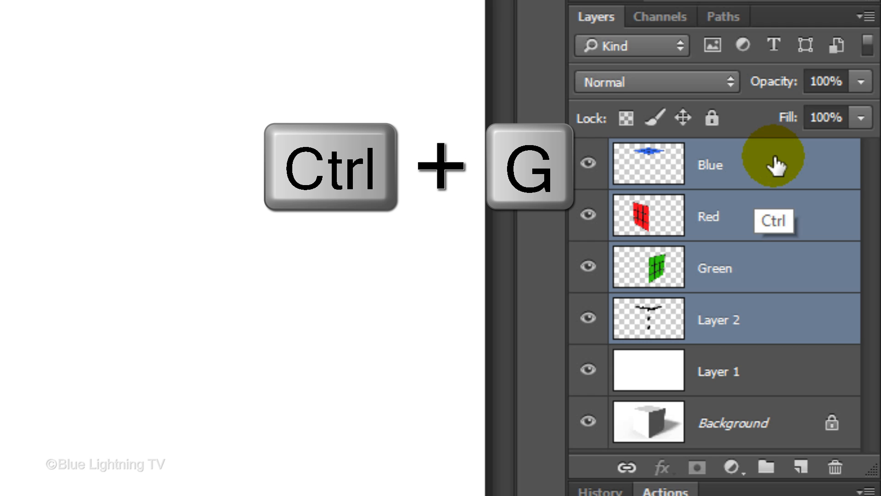
key("ctrl+g")
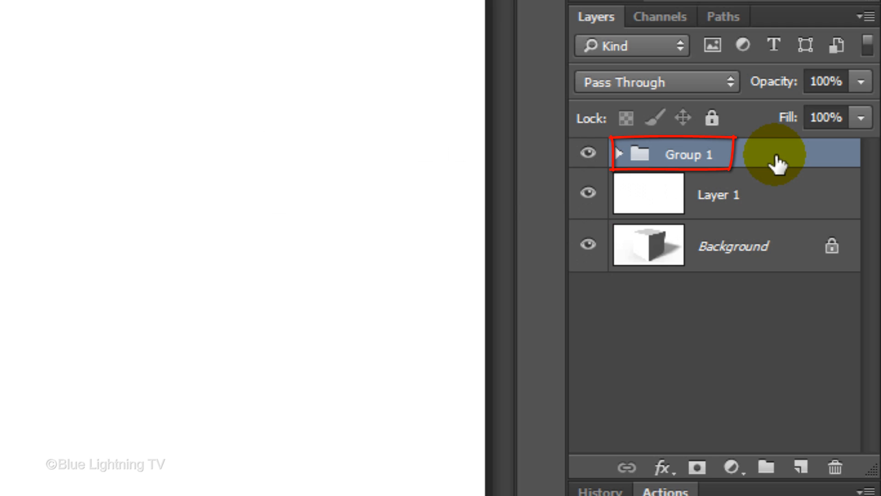
left_click(588, 193)
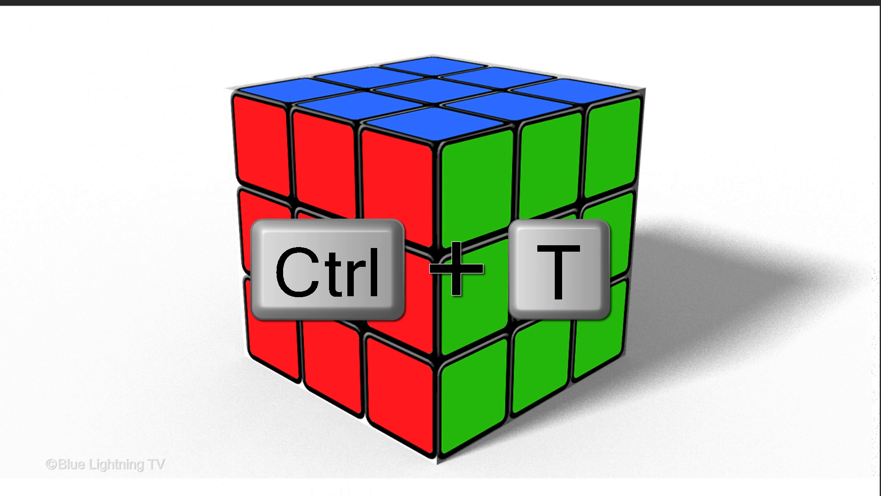
Step: Free-transform Group 1, scaling it up slightly and proportionally from its centre to cover the plain cube, and commit
key("ctrl+t")
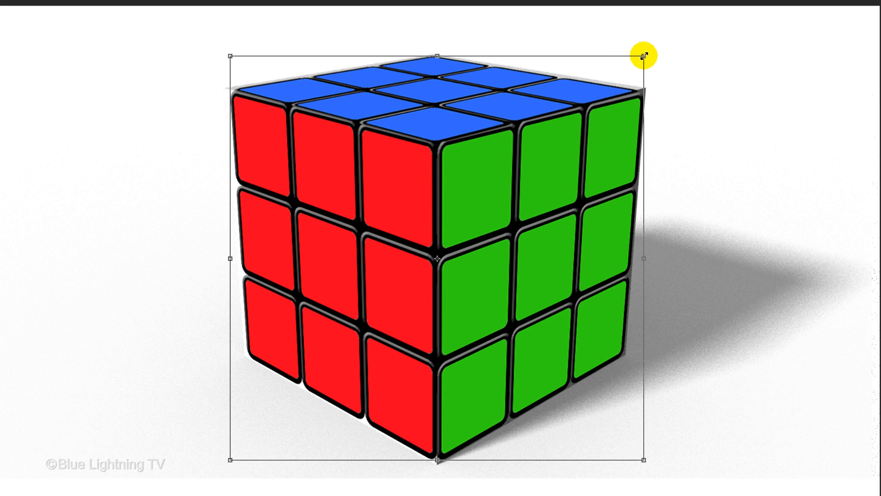
key("alt+shift")
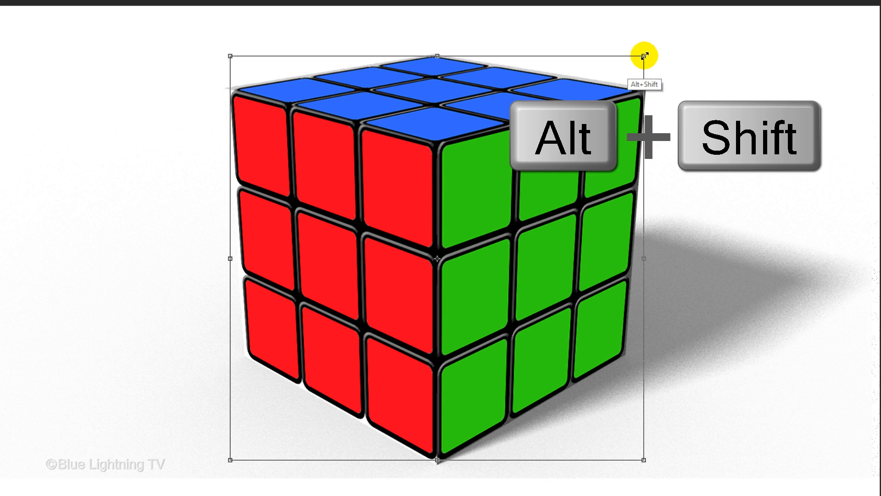
left_click_drag(645, 55, 652, 51)
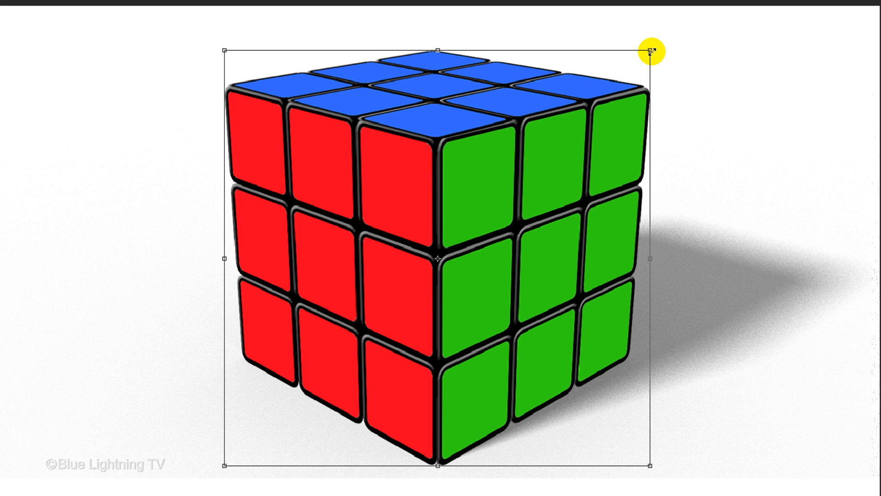
key("Return")
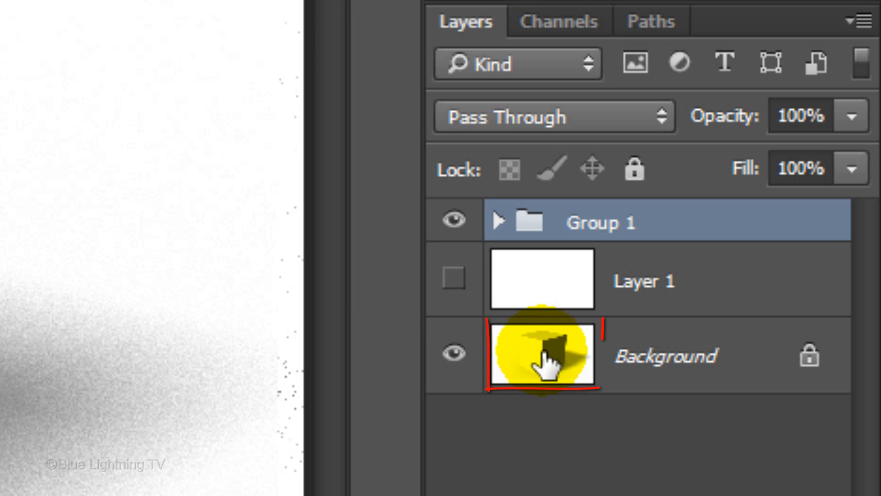
Step: Erase the plain cube's exposed remnants at the lower front corner of the Background with a 40 px, 100% hard Eraser
left_click(541, 362)
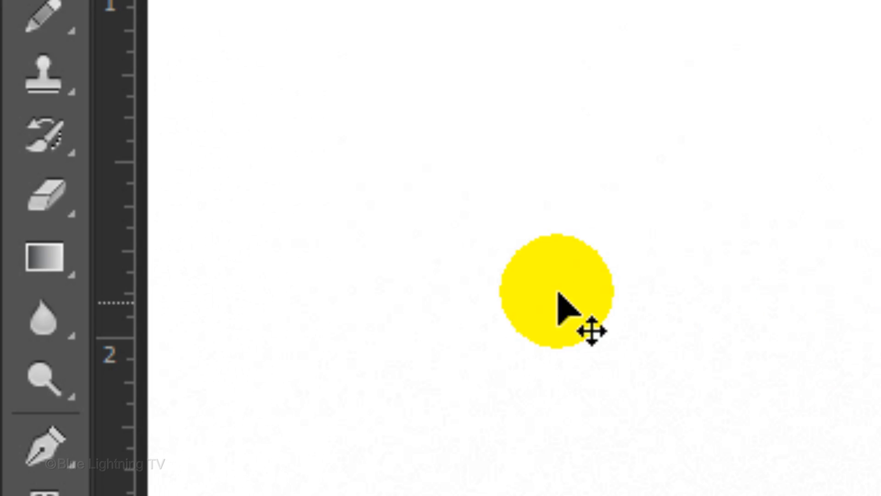
left_click(80, 204)
right_click(80, 205)
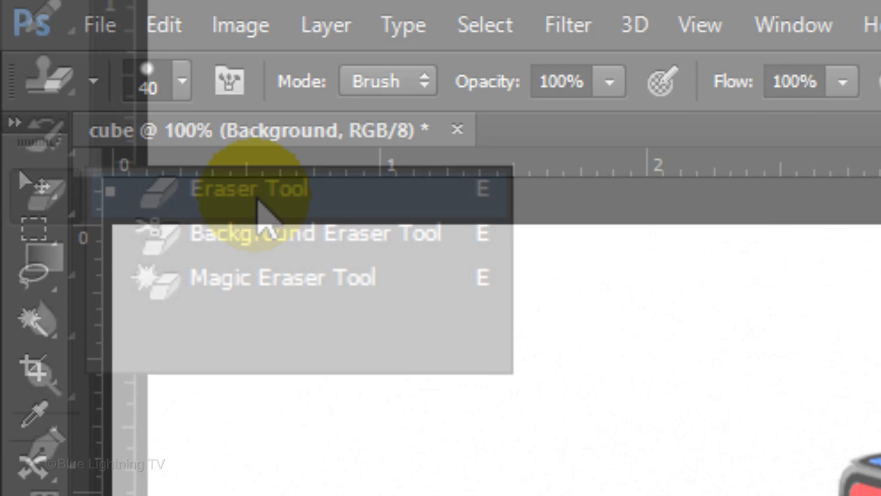
left_click(260, 204)
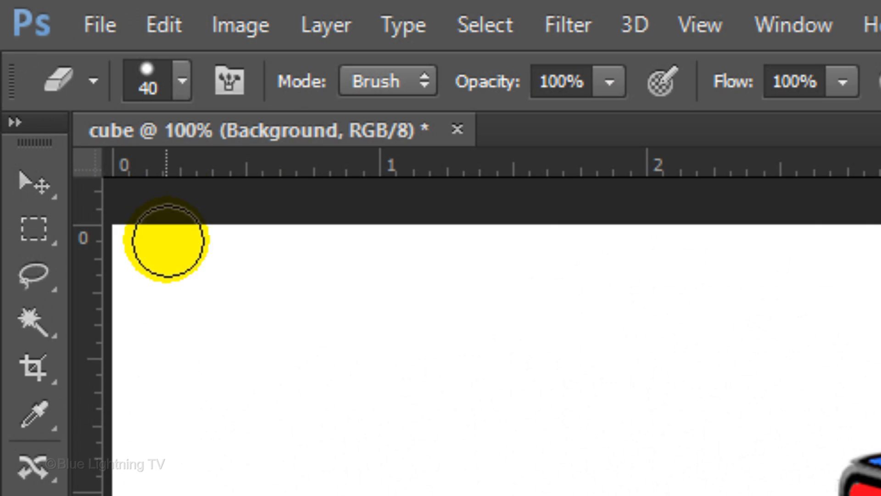
left_click(182, 82)
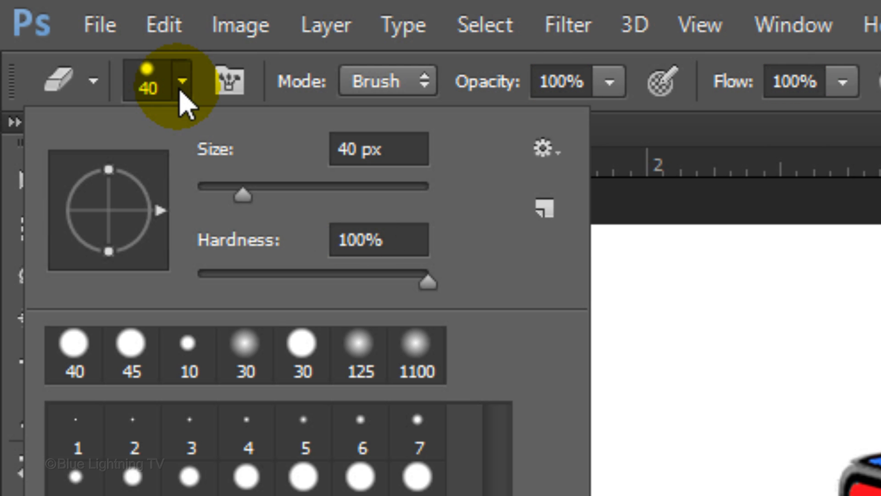
key("Return")
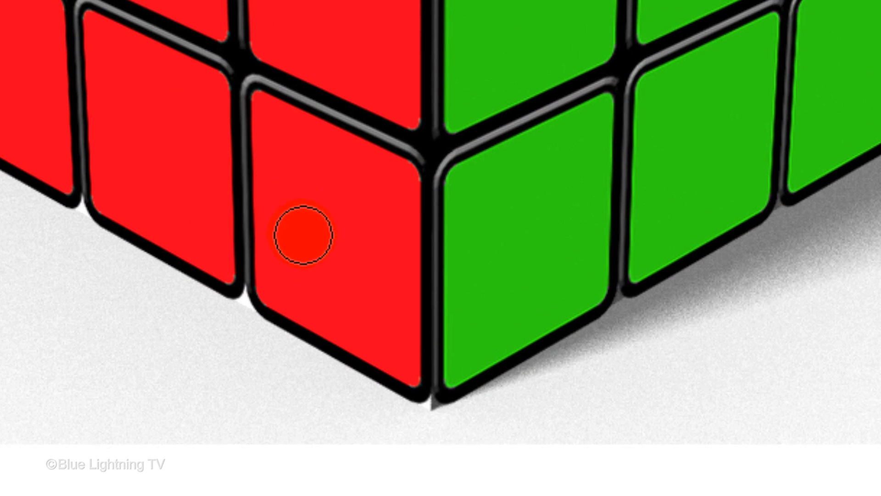
left_click_drag(425, 381, 421, 399)
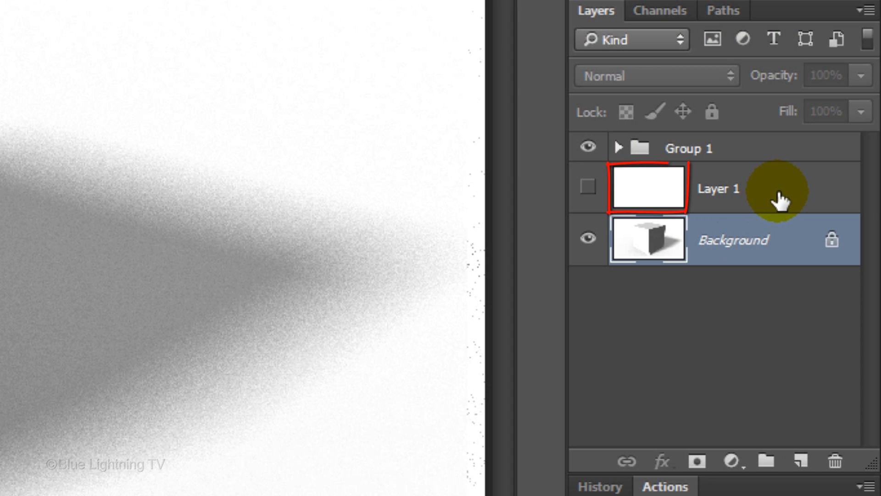
Step: Delete Layer 1 and stamp all visible layers into a new composite layer above Group 1
left_click_drag(780, 199, 836, 461)
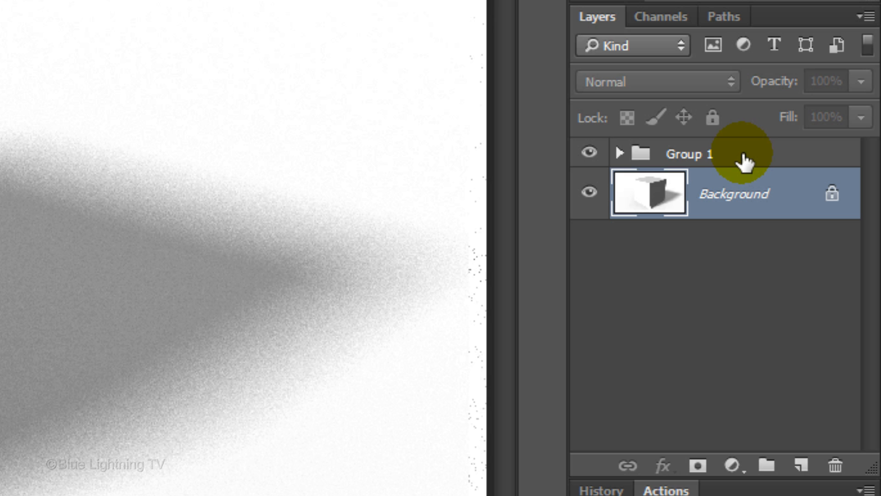
left_click(746, 158)
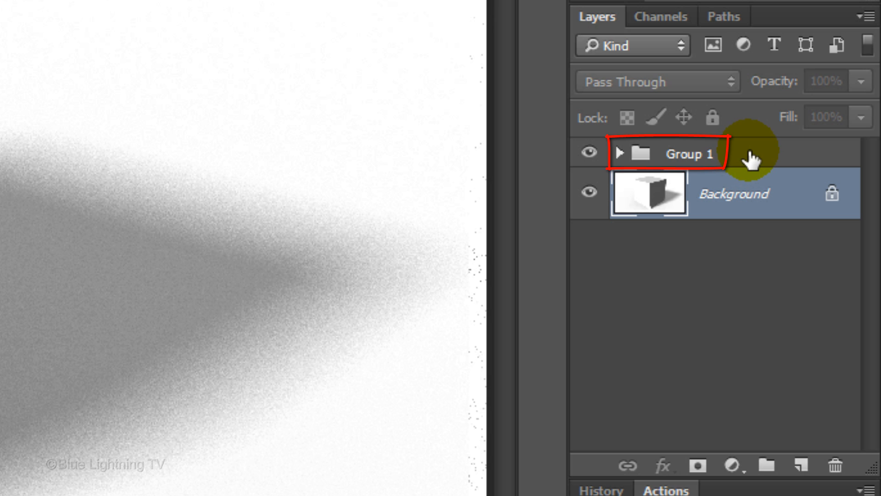
left_click(750, 159)
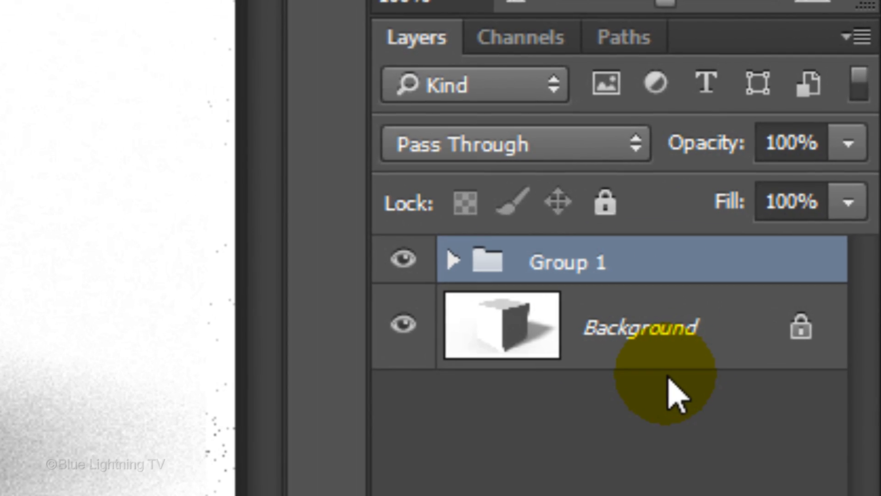
key("ctrl+shift+alt+e")
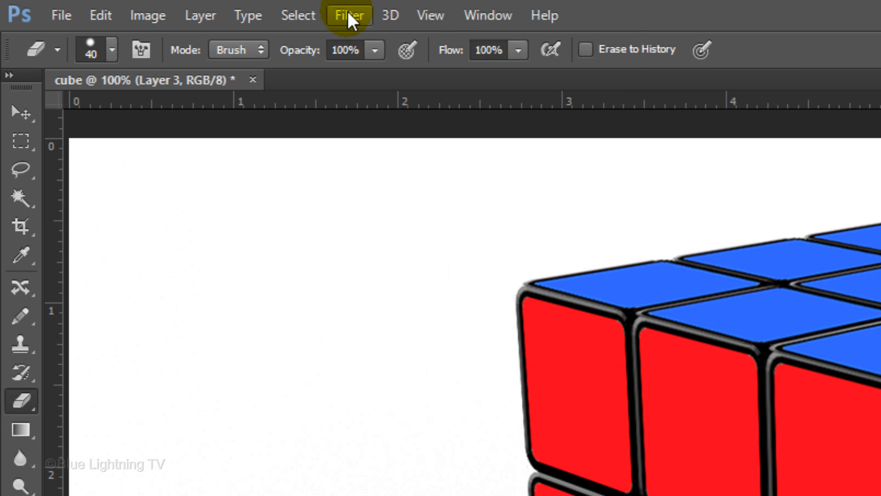
Step: Apply an Iris Blur to the composite layer, narrow its ellipse to roughly a circle inside the cube, and set the blur to 4 px
left_click(348, 18)
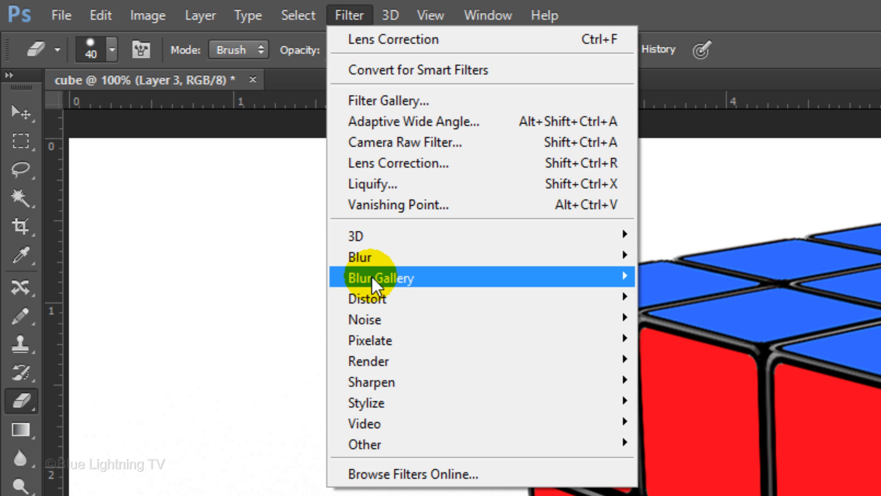
mouse_move(371, 276)
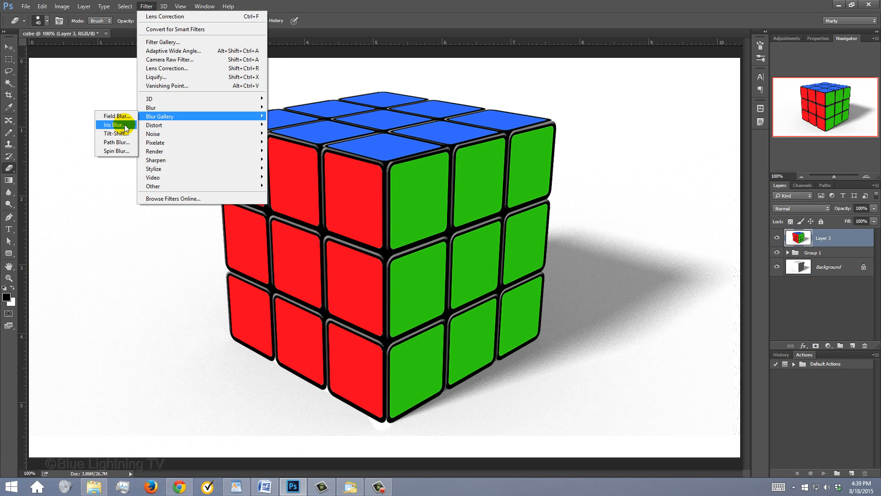
left_click(300, 292)
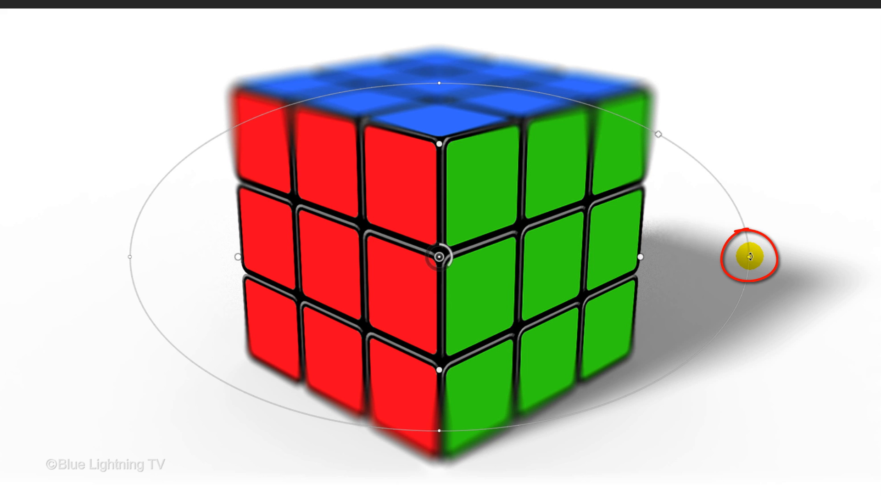
left_click_drag(749, 256, 632, 250)
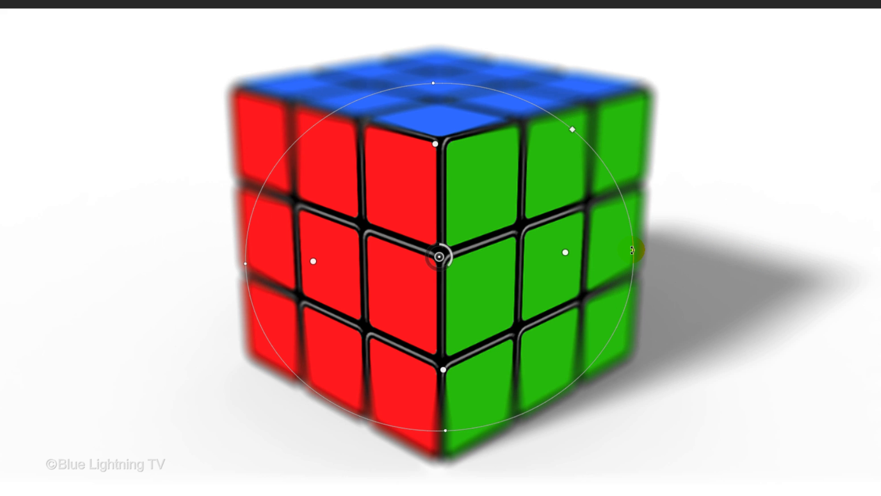
left_click_drag(511, 219, 504, 195)
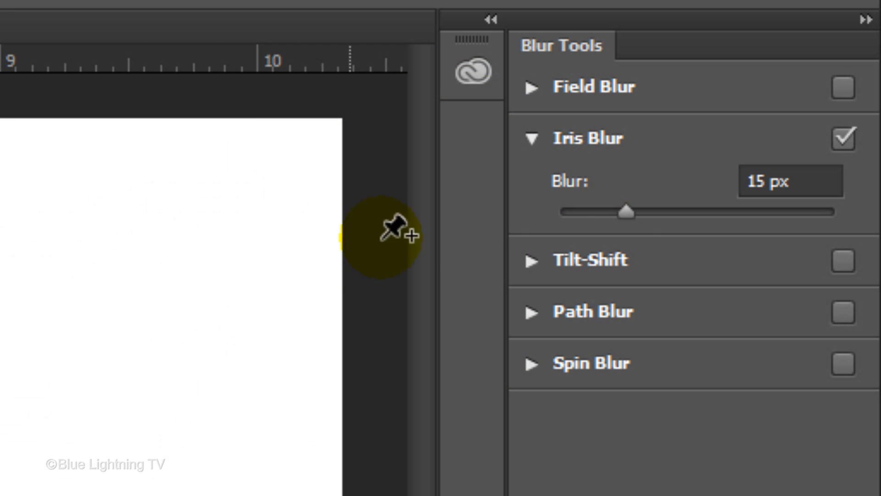
left_click_drag(619, 216, 584, 216)
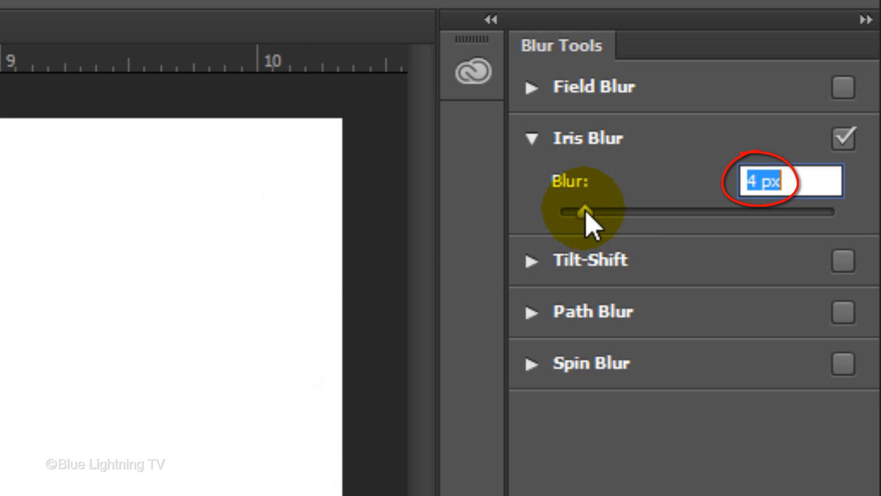